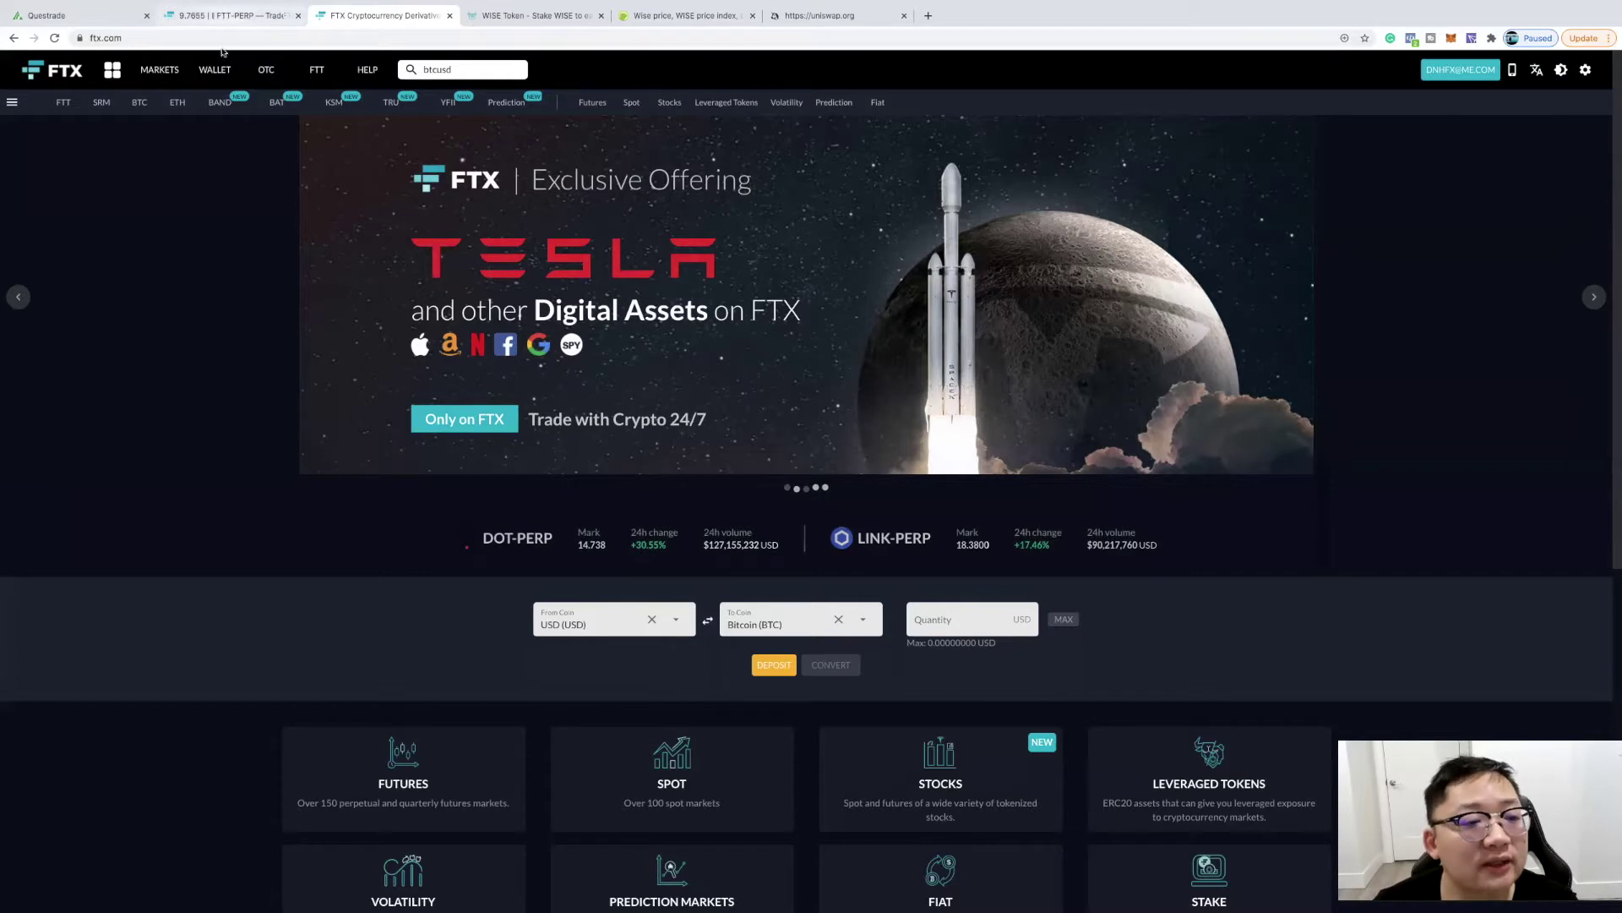
Open the Markets overview listing futures with 24-hour volume, price and daily change
left_click(165, 71)
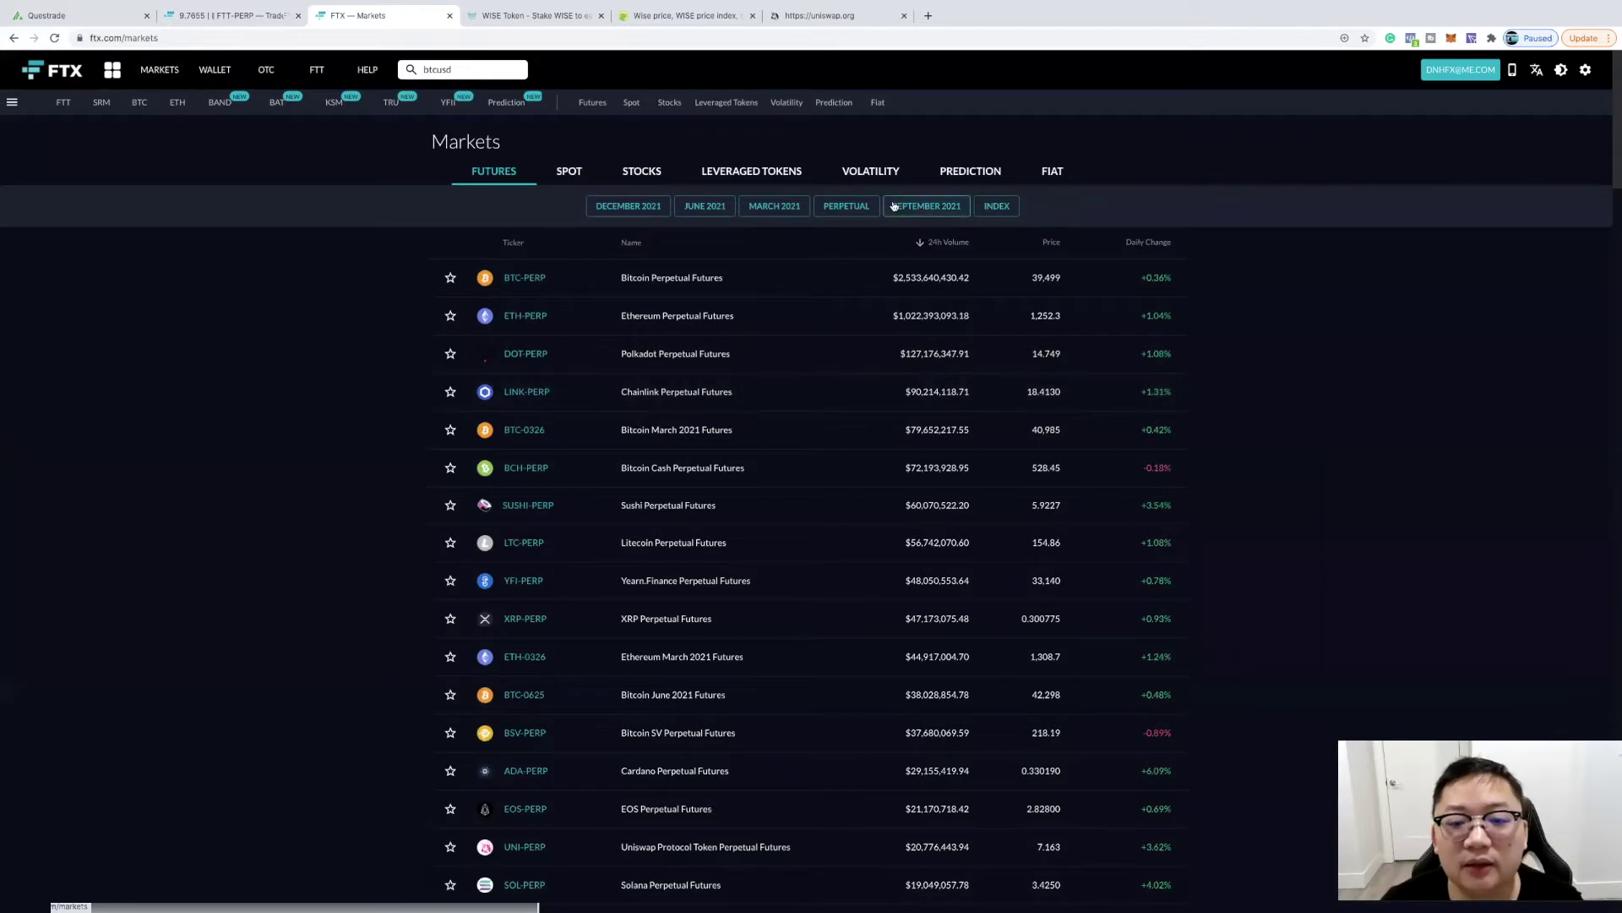
Switch the Markets list from futures to spot pairs, led by BTC/USD
left_click(573, 176)
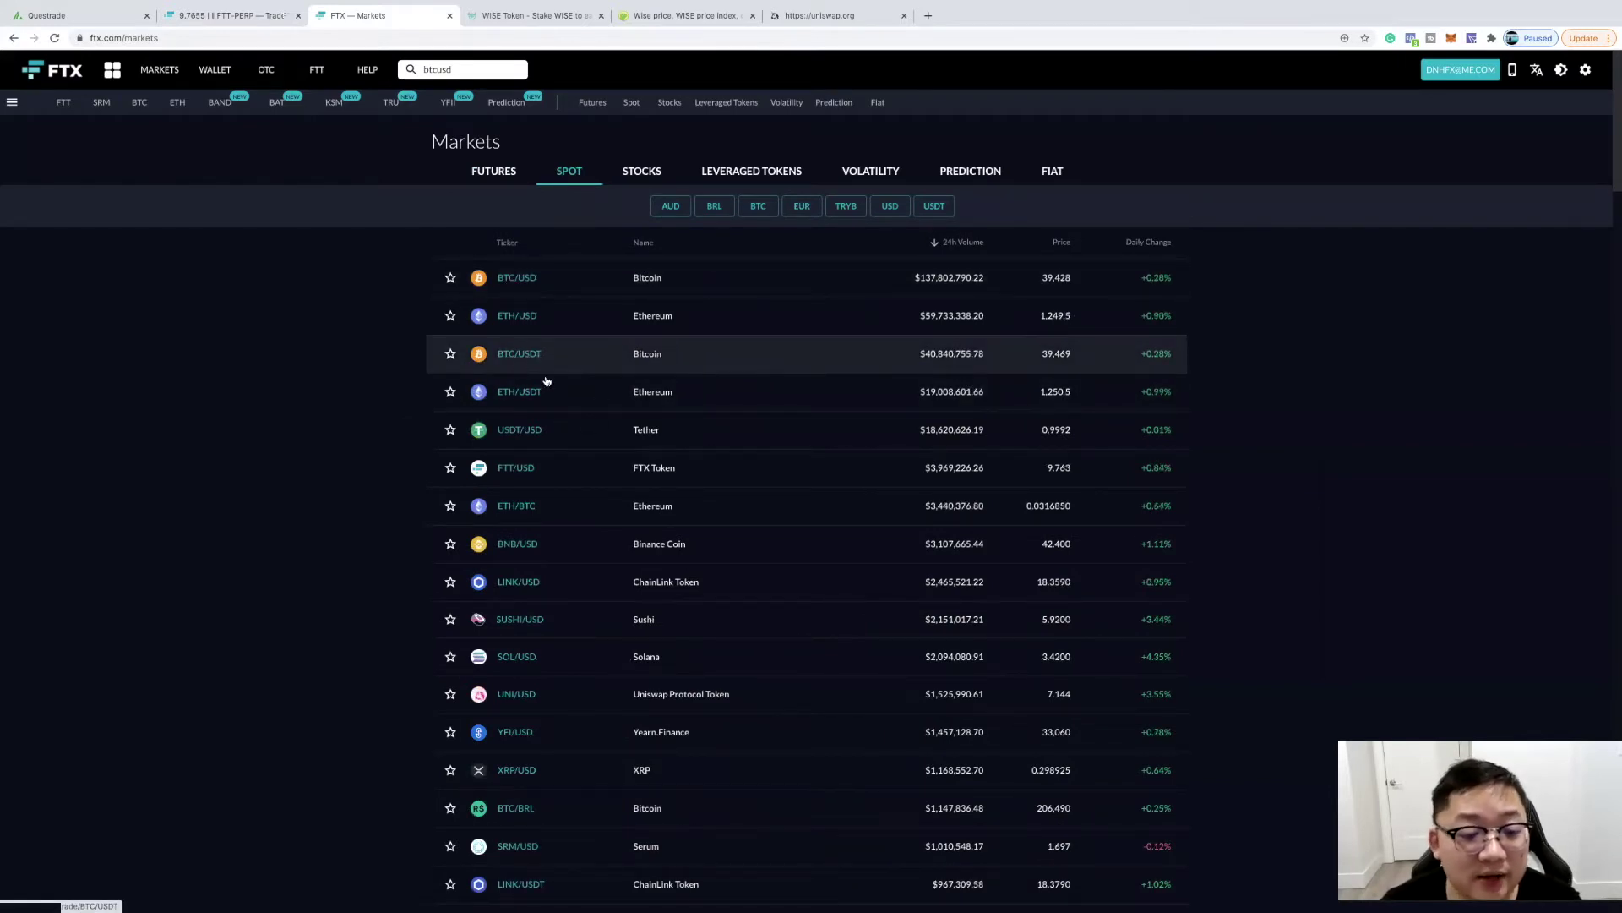
scroll(559, 495, "down", 3)
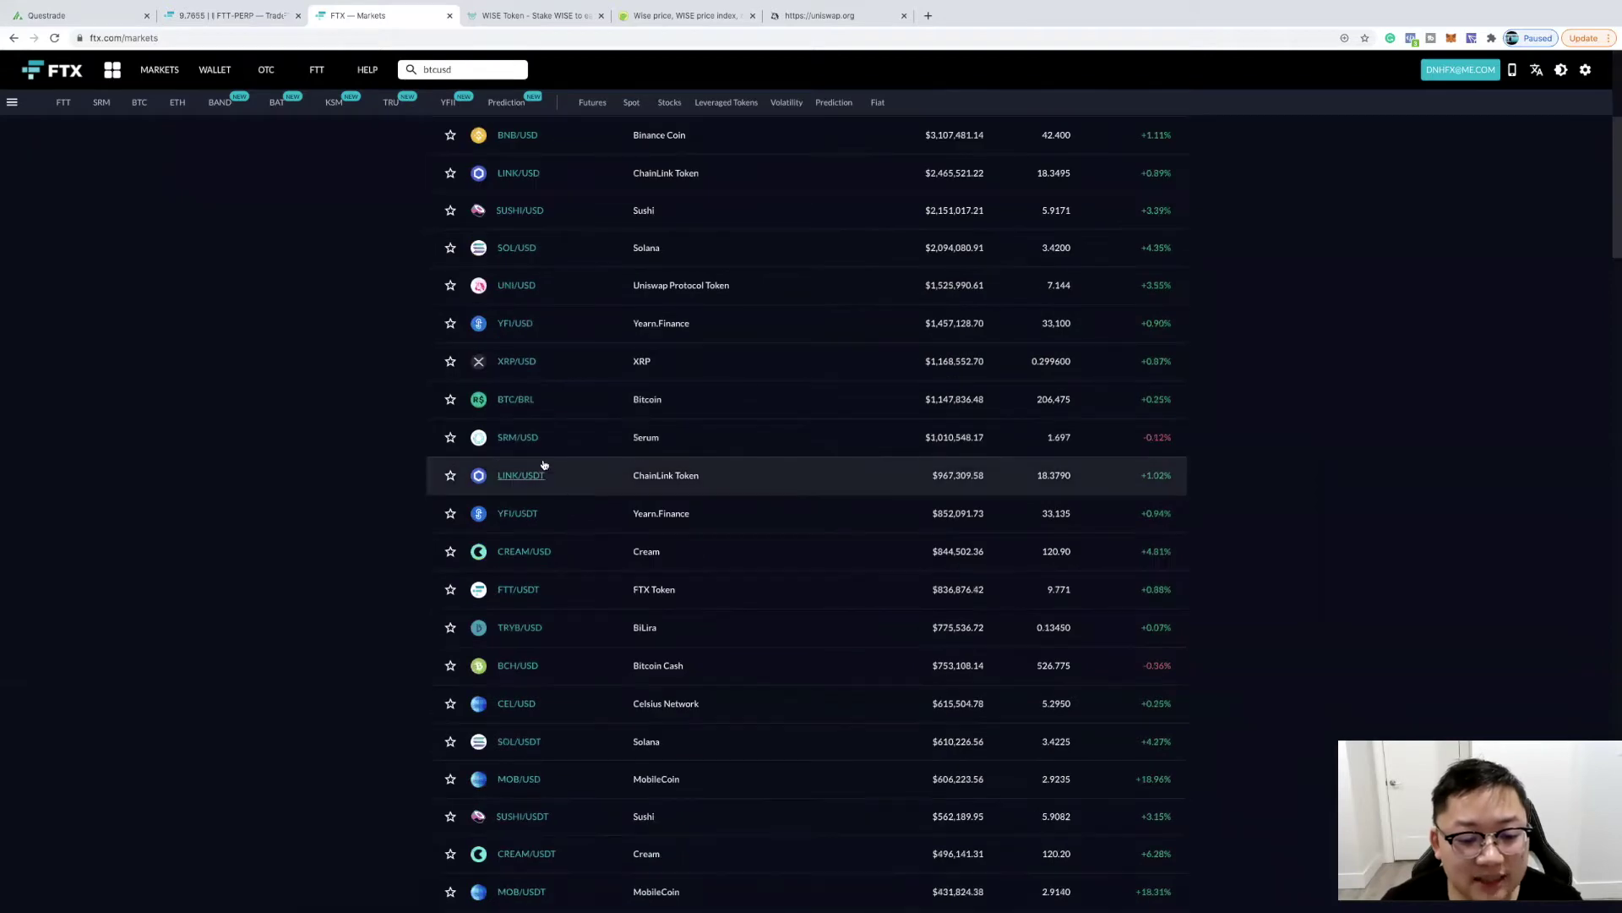
scroll(545, 463, "down", 2)
scroll(527, 434, "down", 2)
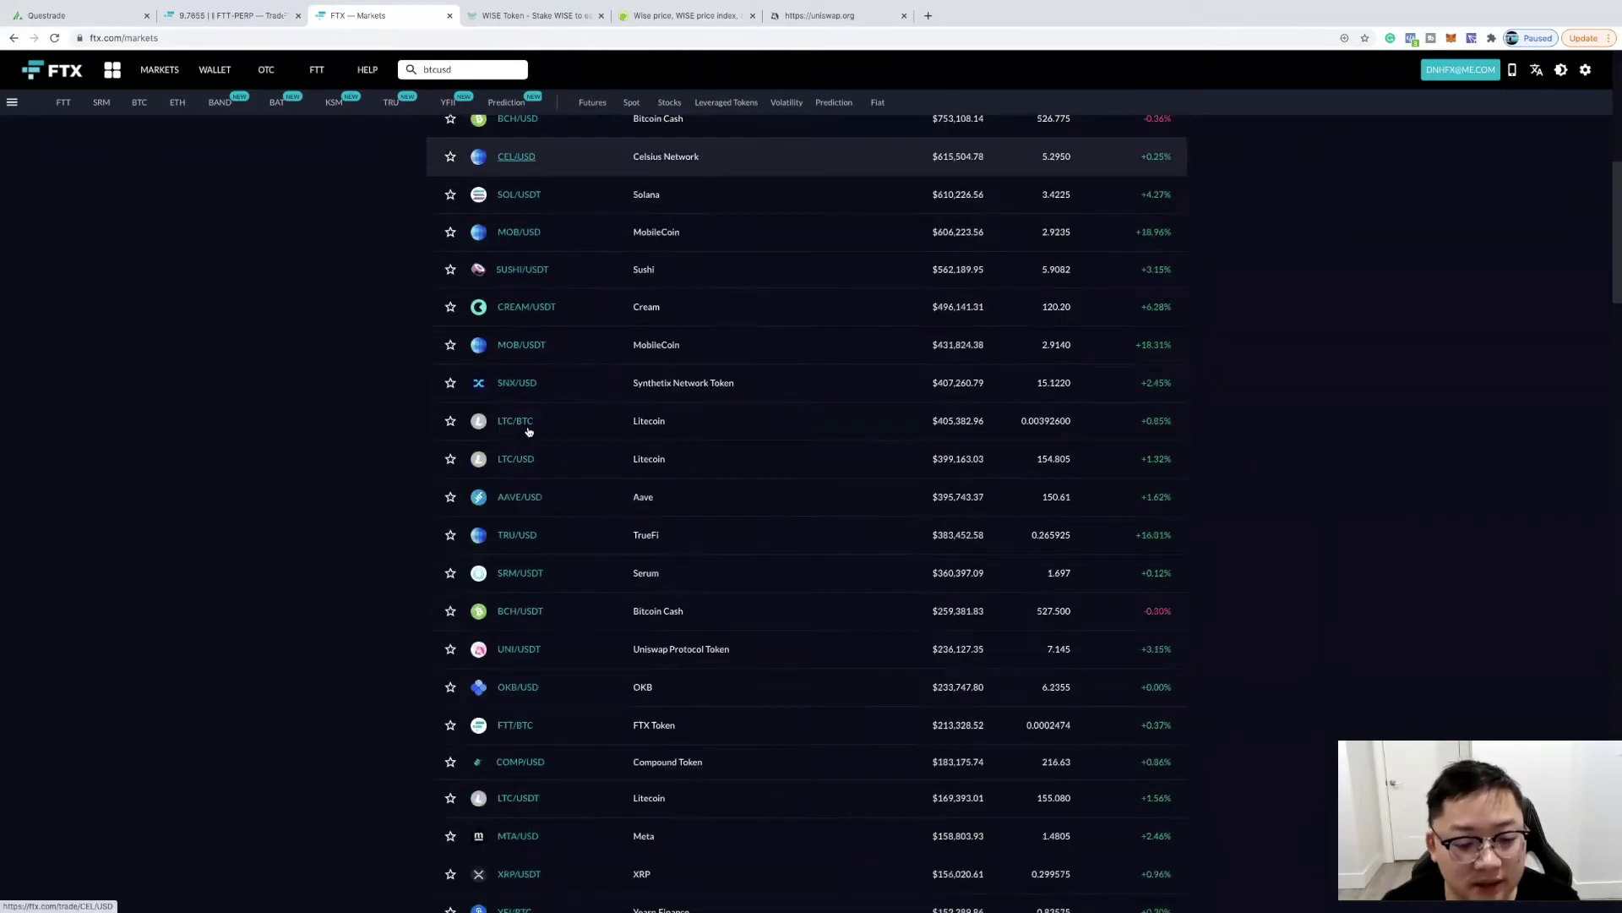
scroll(530, 433, "down", 1)
scroll(532, 437, "down", 2)
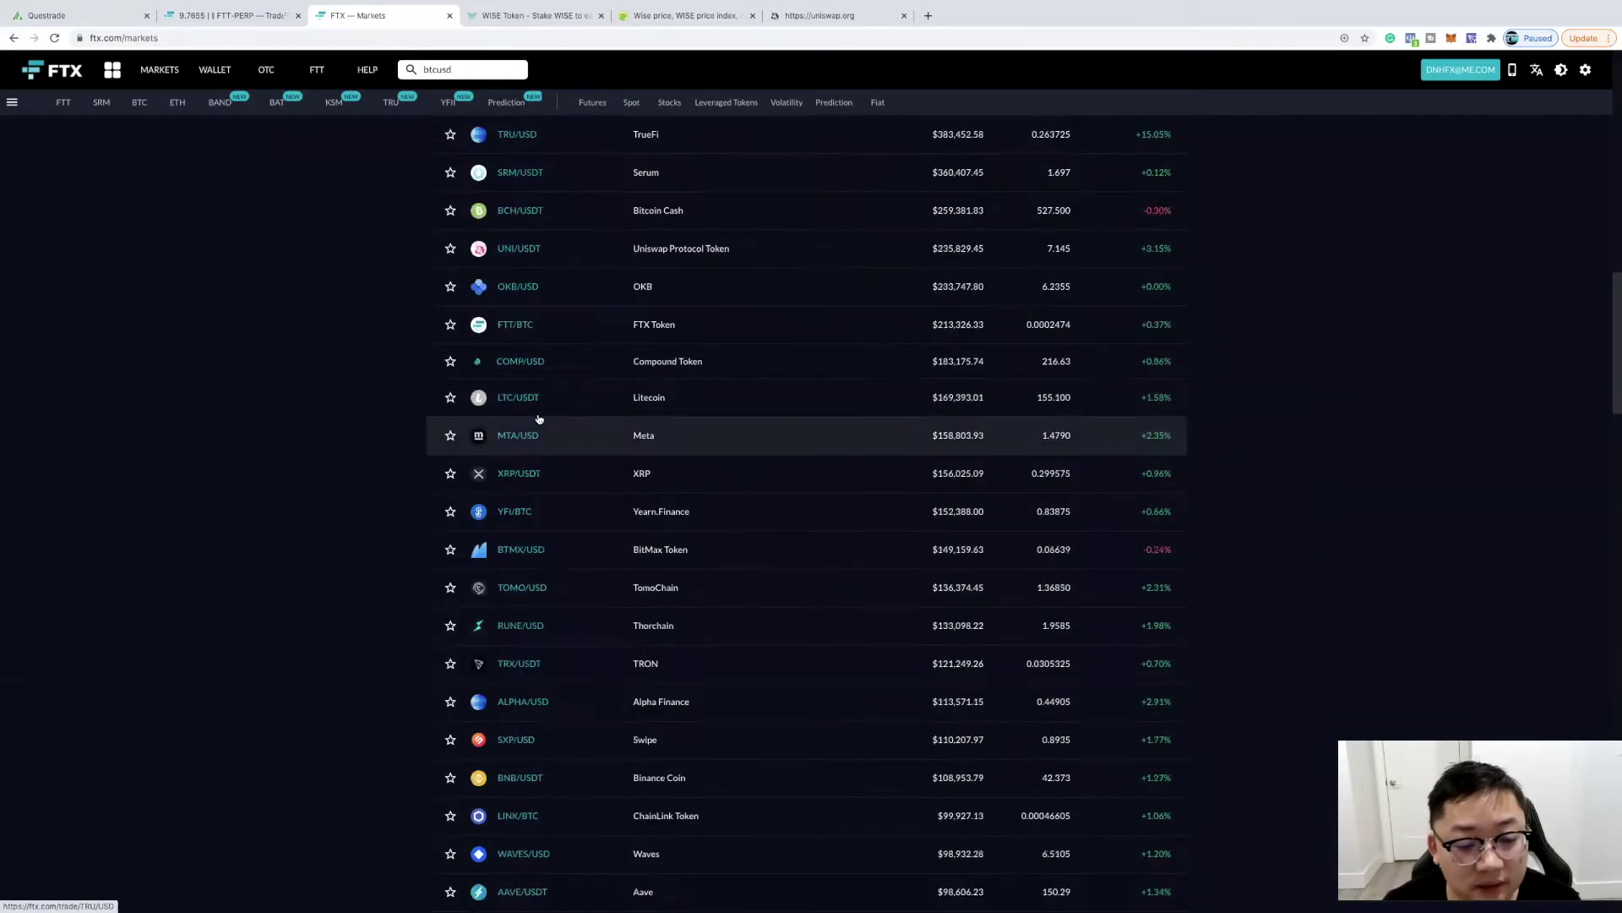
scroll(534, 440, "down", 2)
scroll(535, 438, "down", 1)
scroll(536, 436, "down", 3)
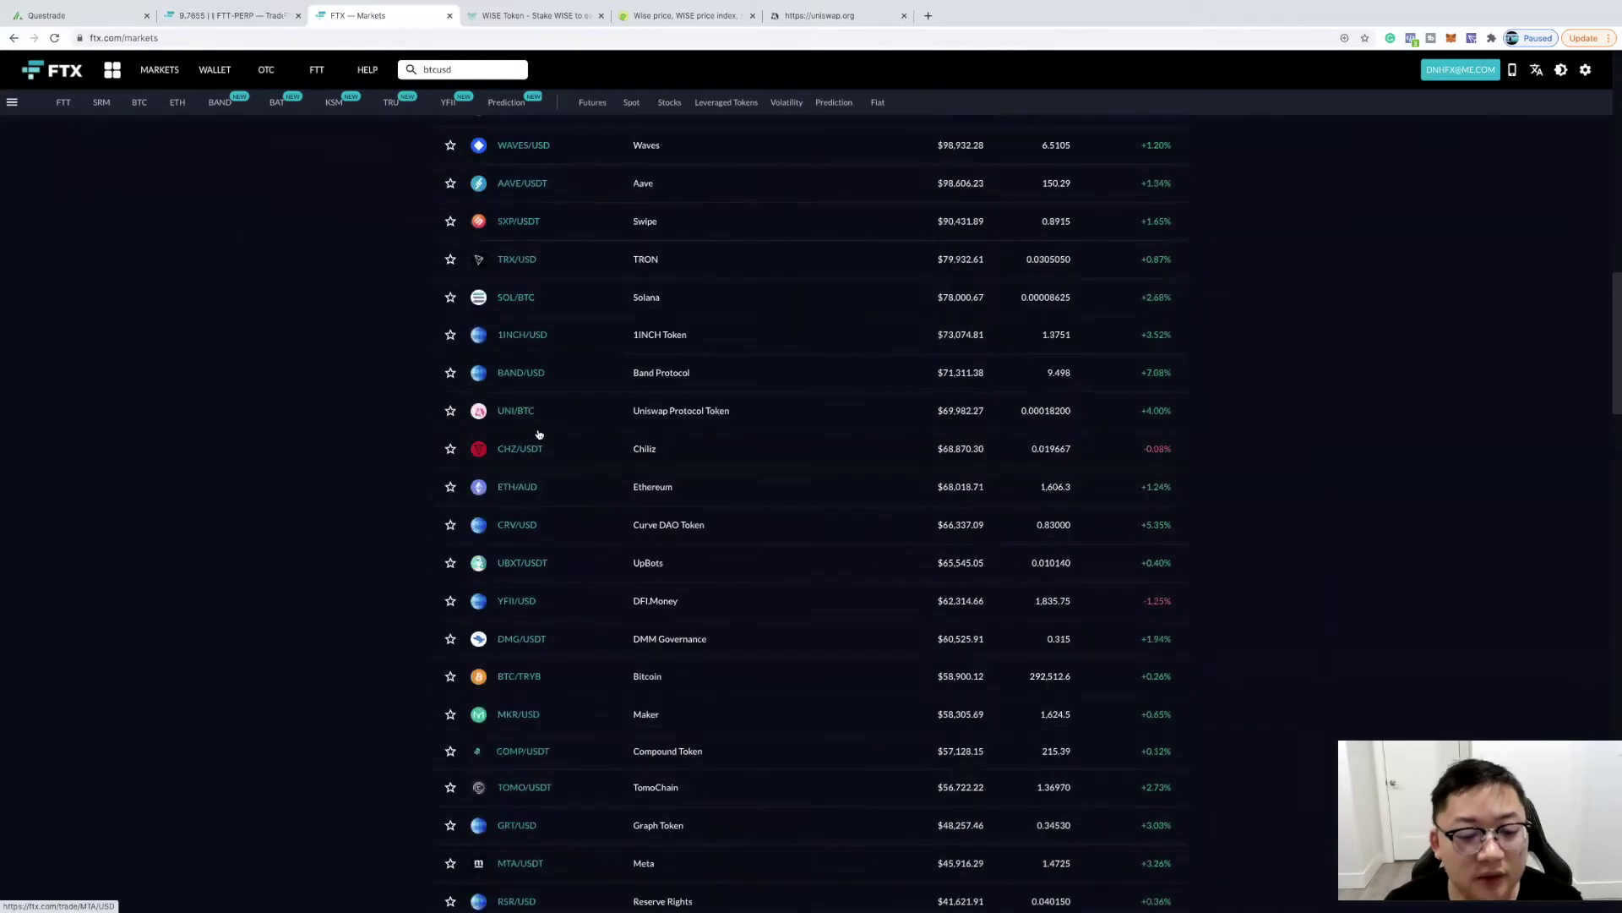
scroll(537, 434, "down", 4)
scroll(538, 437, "down", 3)
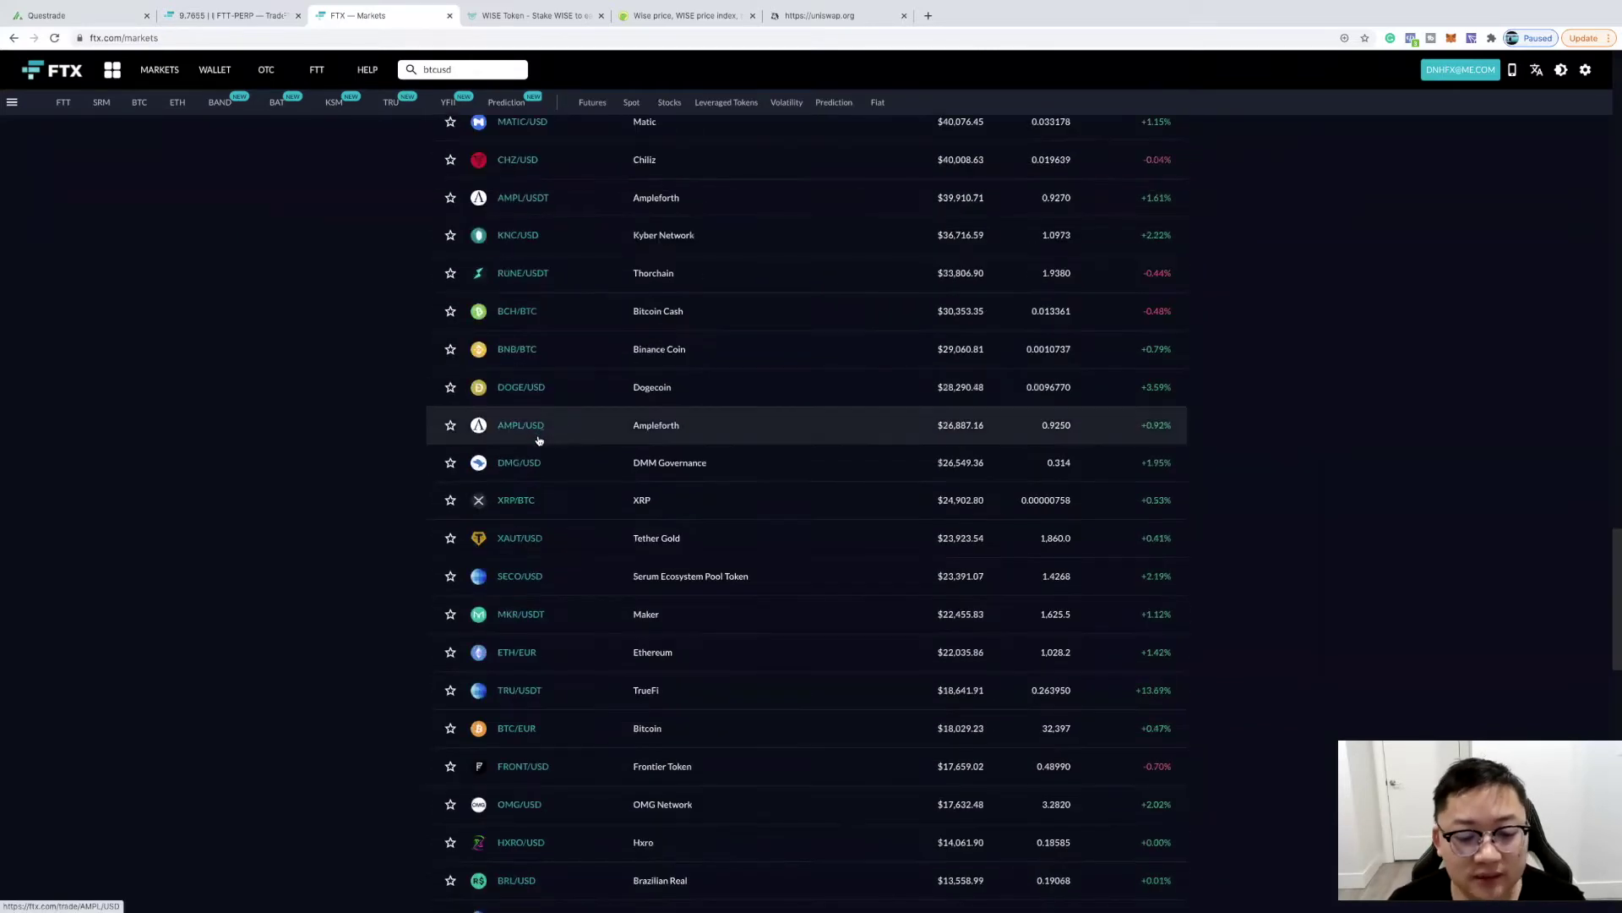
scroll(538, 438, "down", 3)
scroll(539, 439, "up", 3)
scroll(538, 438, "up", 3)
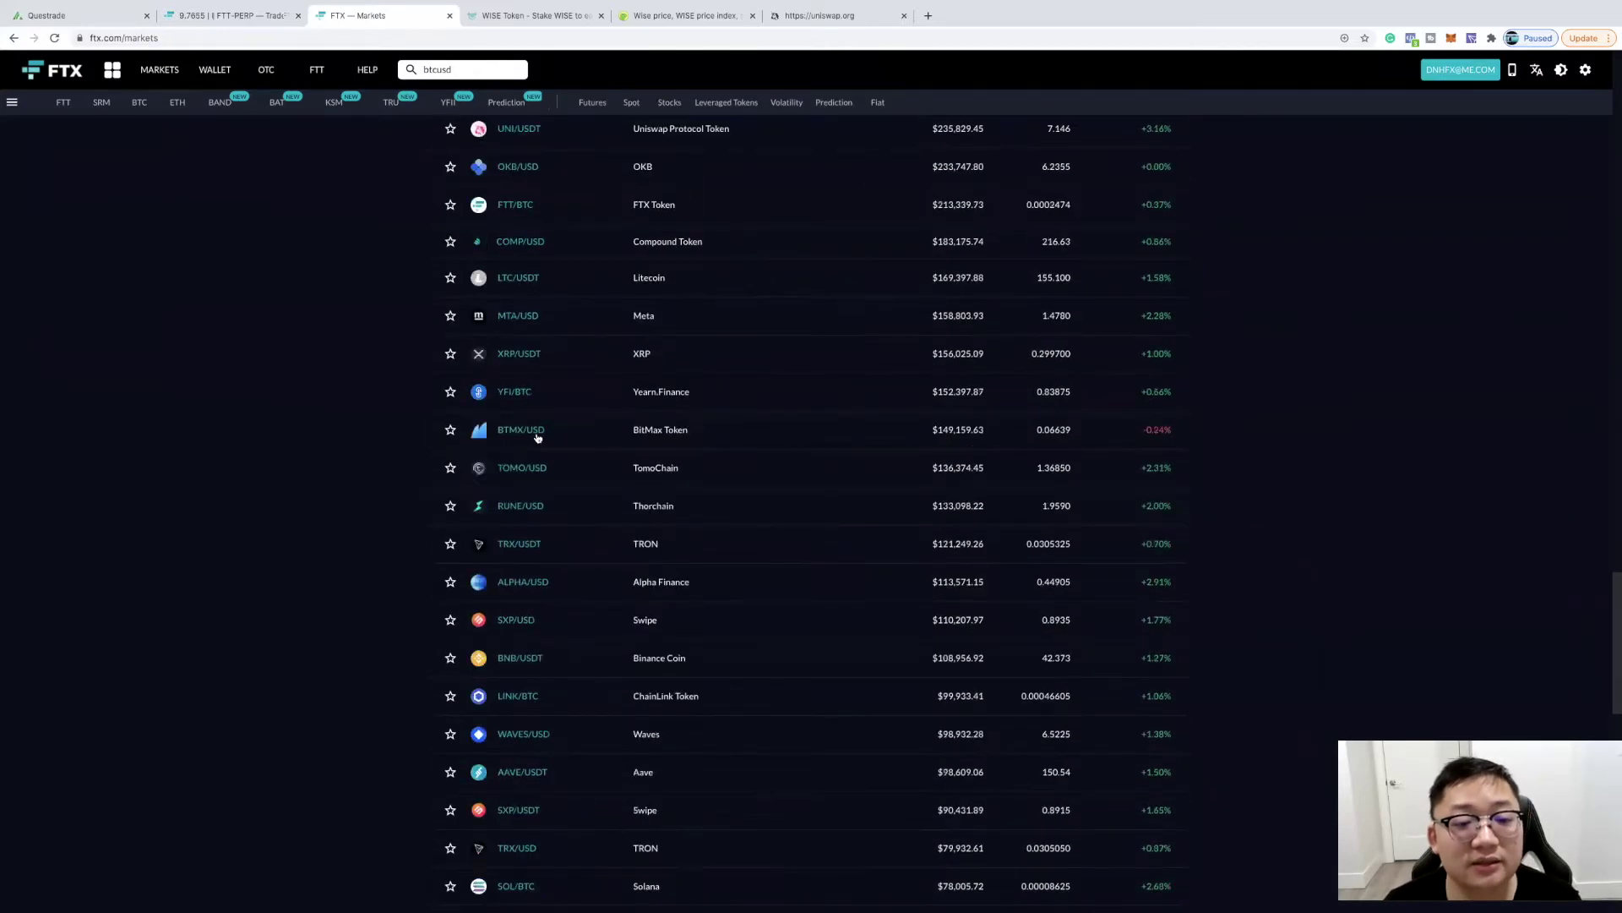
scroll(539, 436, "up", 3)
scroll(761, 444, "up", 3)
scroll(1141, 419, "up", 2)
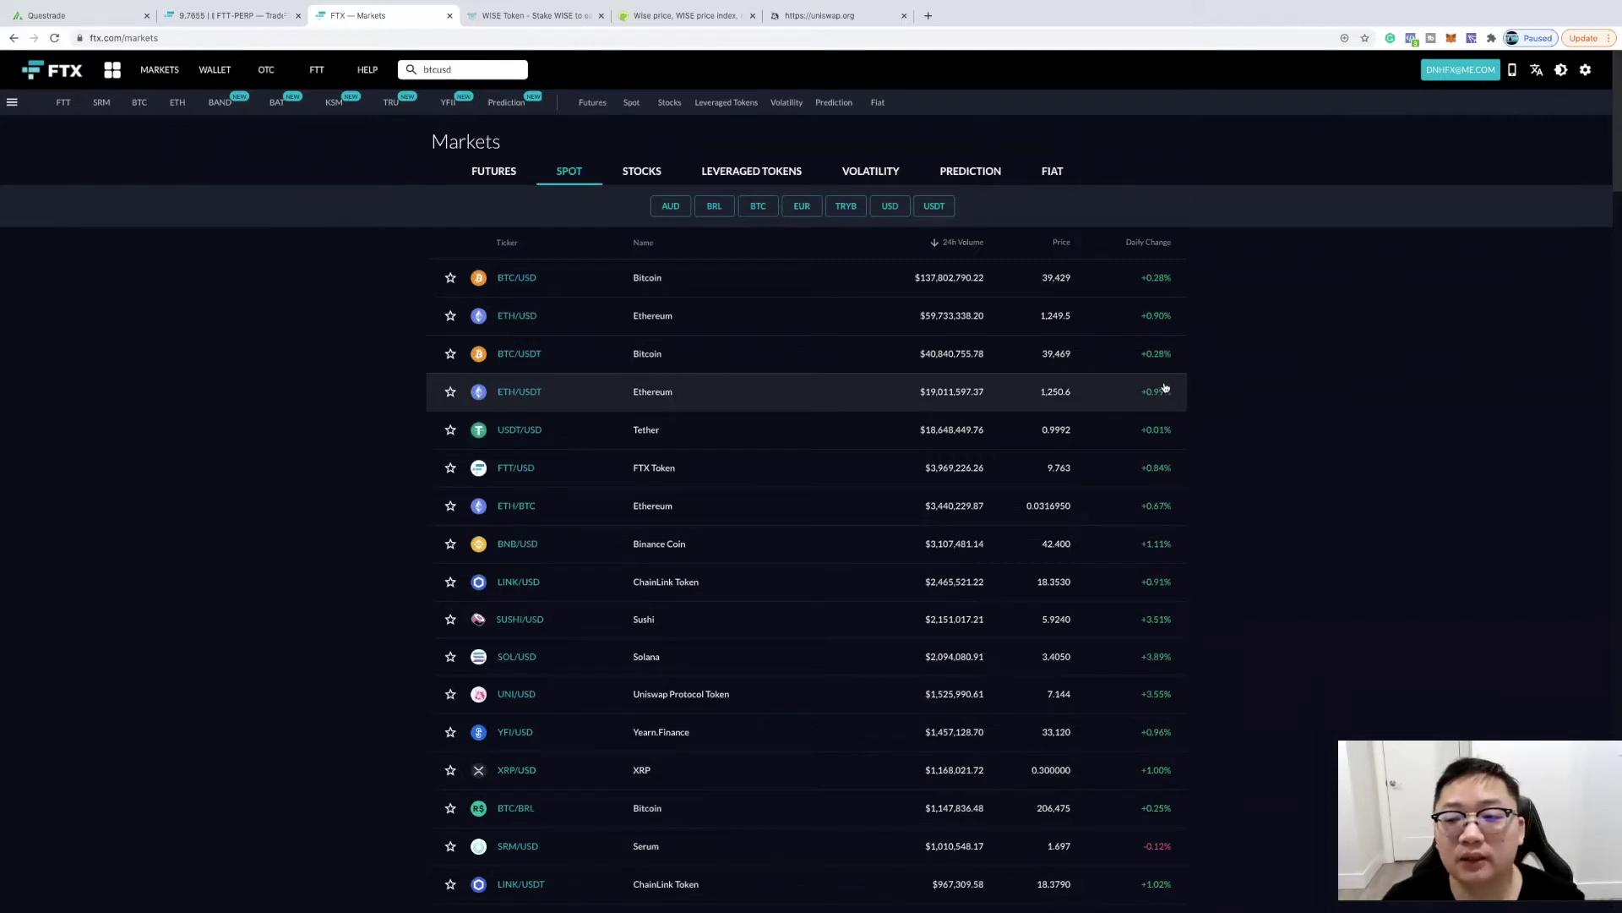
Open the BTC/USD spot trading page and set its chart range to 1d
left_click(524, 279)
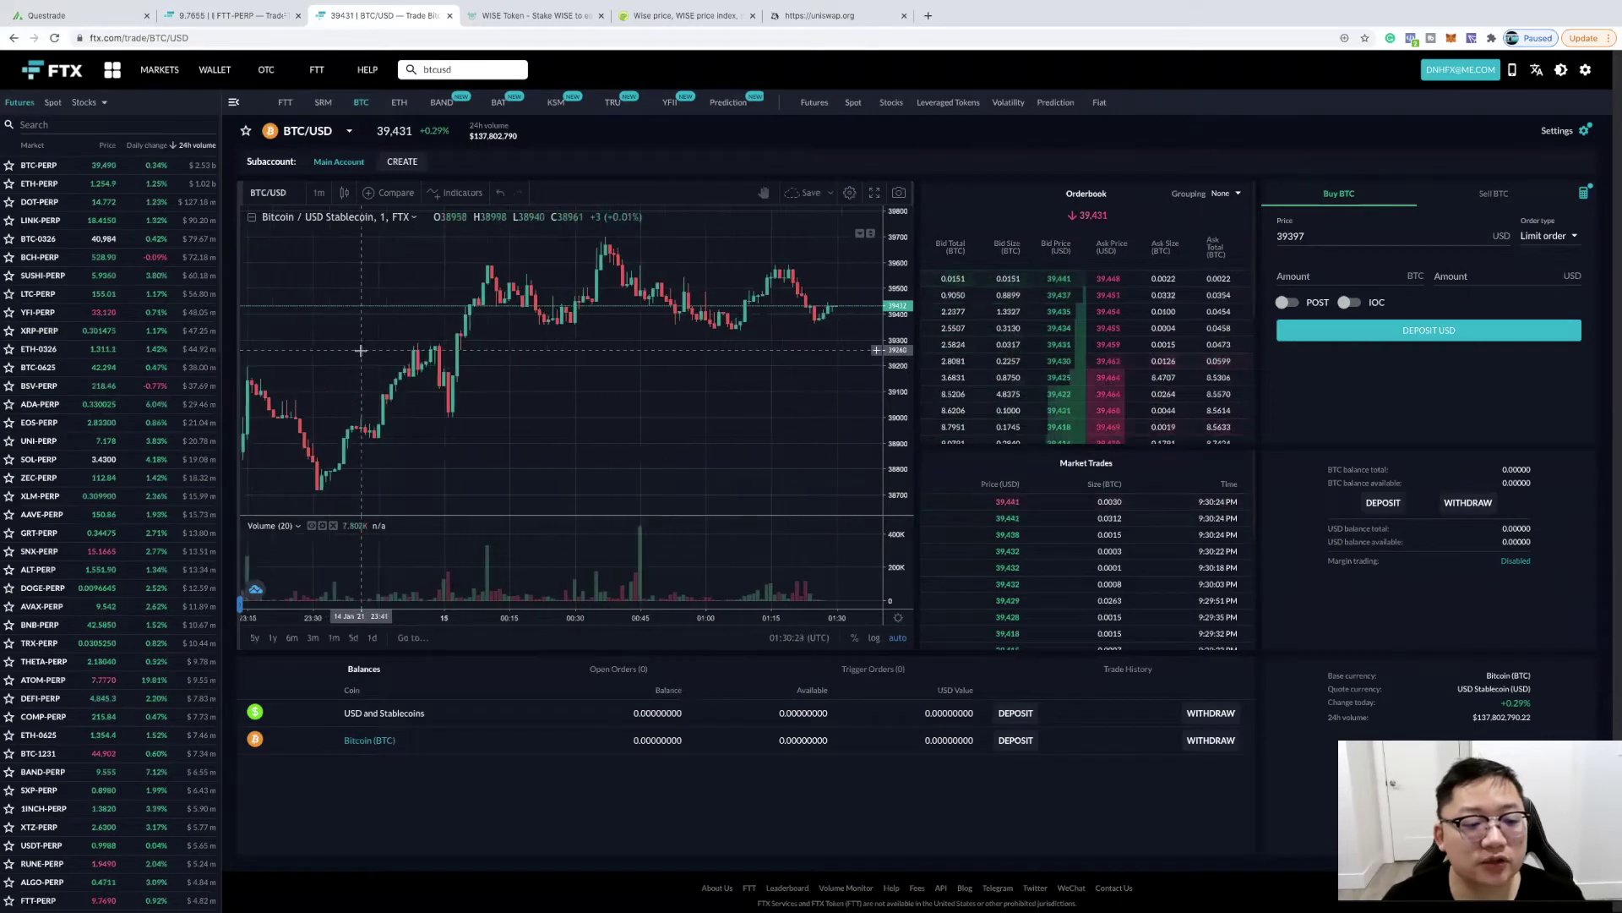
scroll(366, 376, "up", 1)
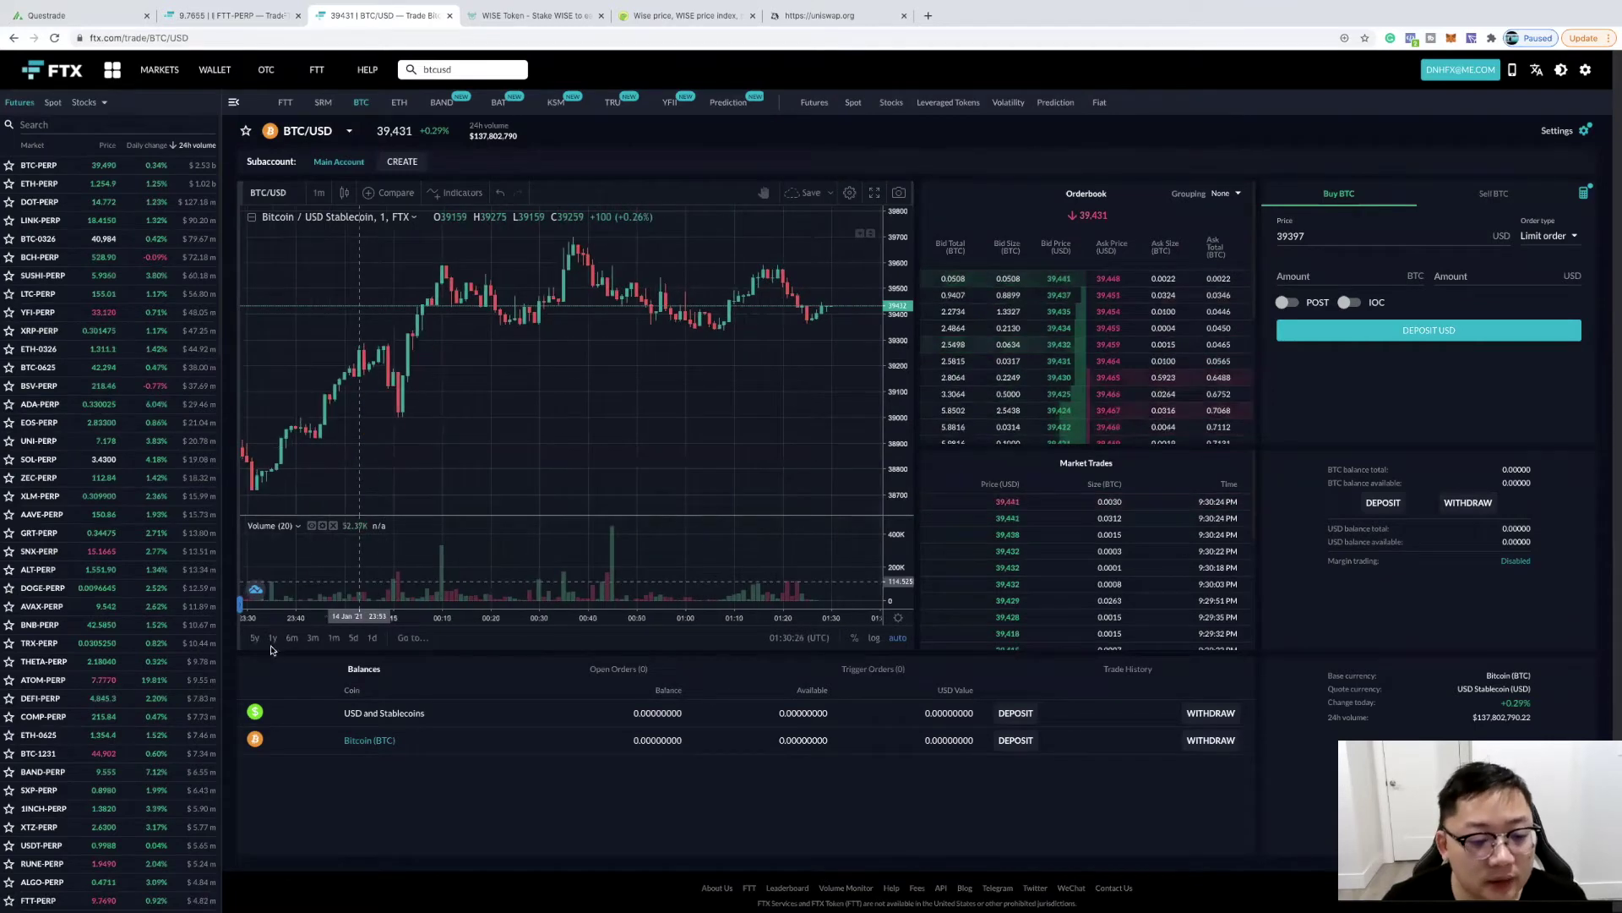
left_click(370, 638)
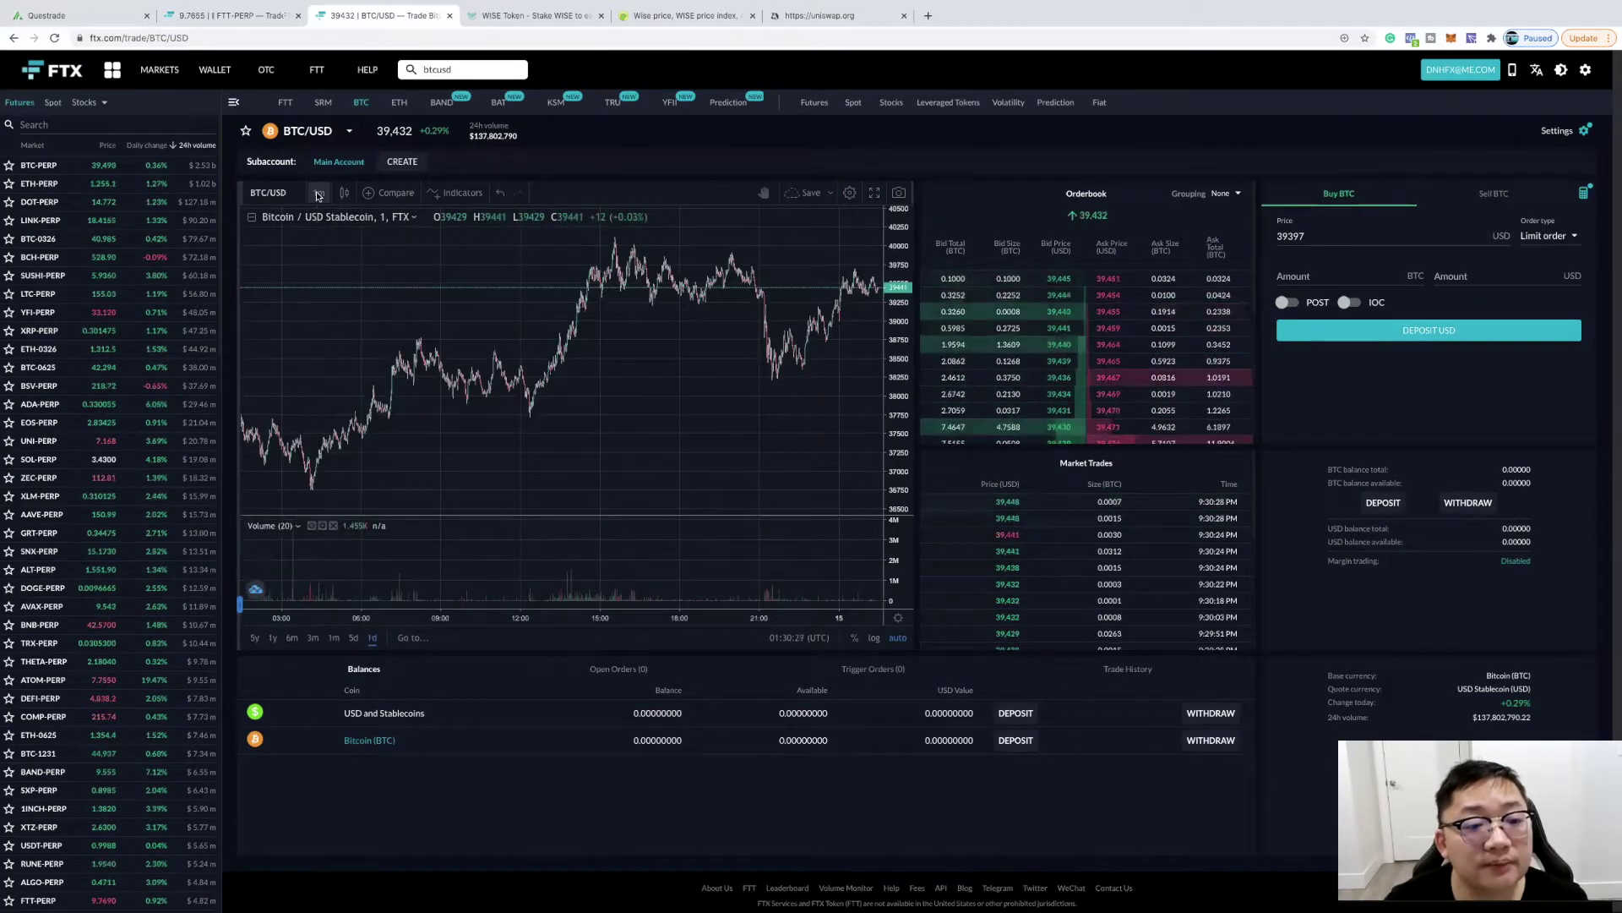
scroll(695, 354, "up", 2)
scroll(697, 348, "up", 2)
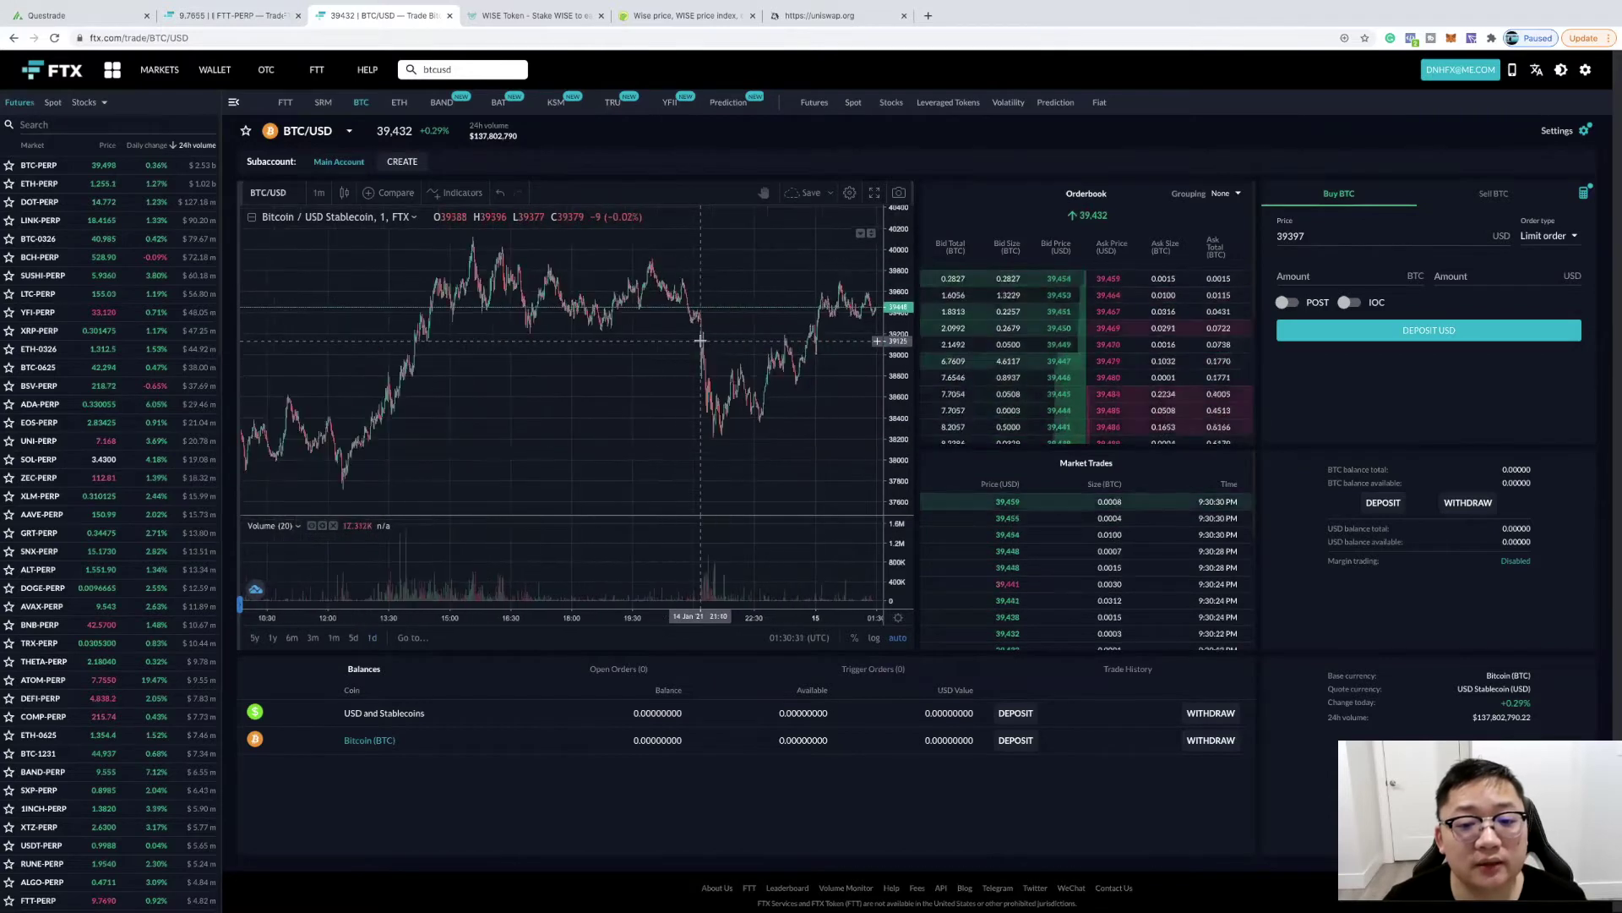
scroll(701, 343, "up", 1)
scroll(700, 340, "up", 2)
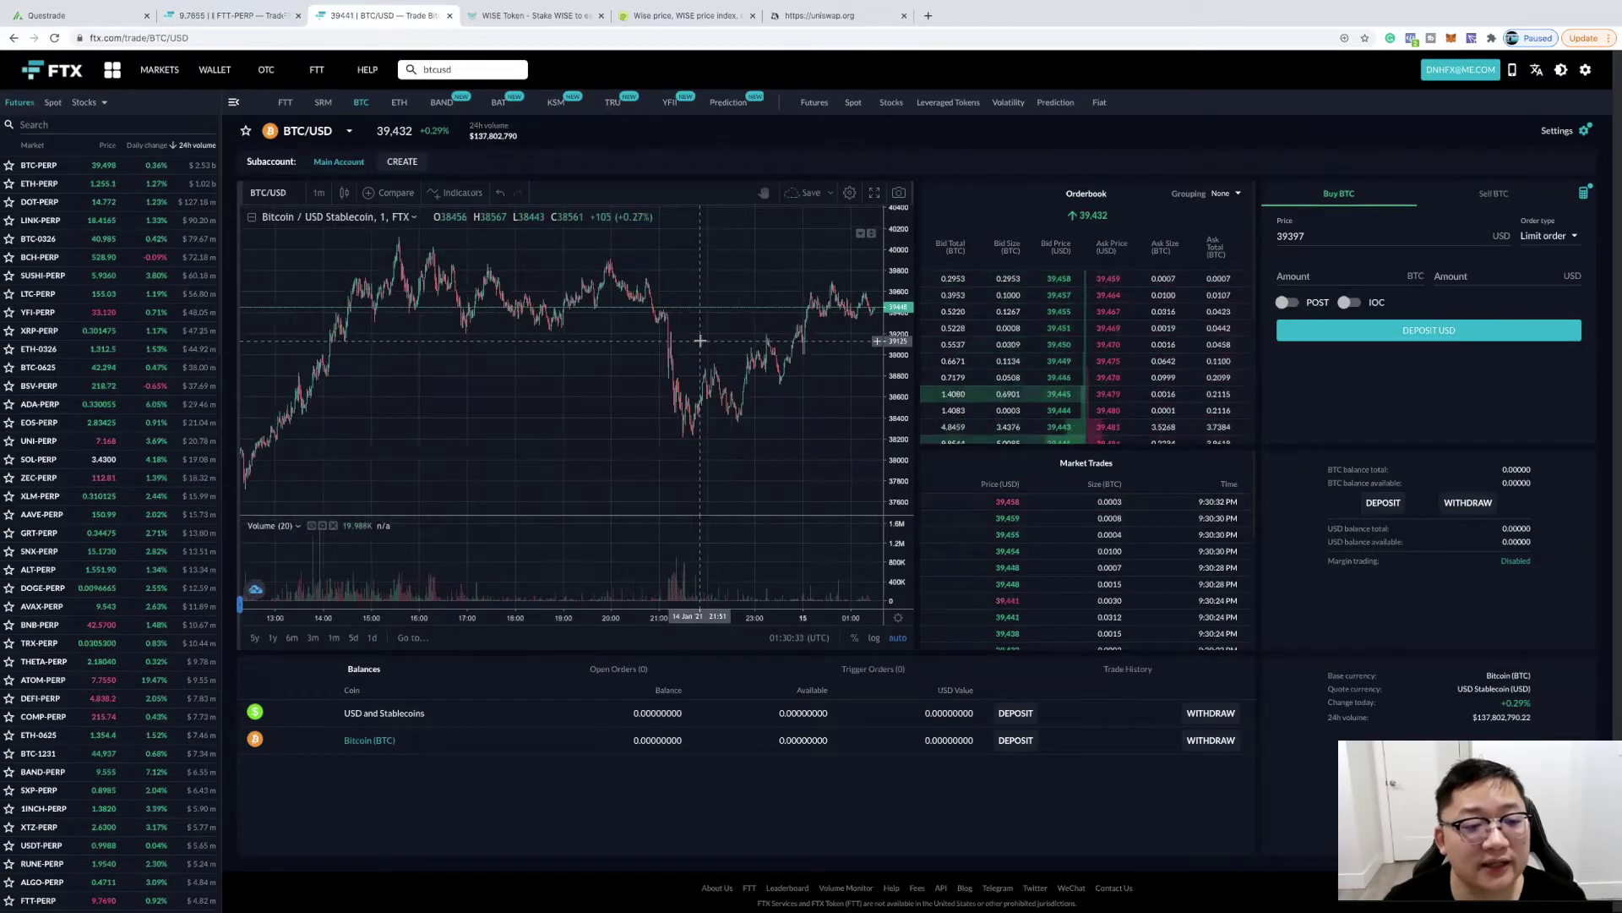
scroll(700, 339, "up", 2)
scroll(701, 340, "up", 1)
scroll(700, 341, "up", 1)
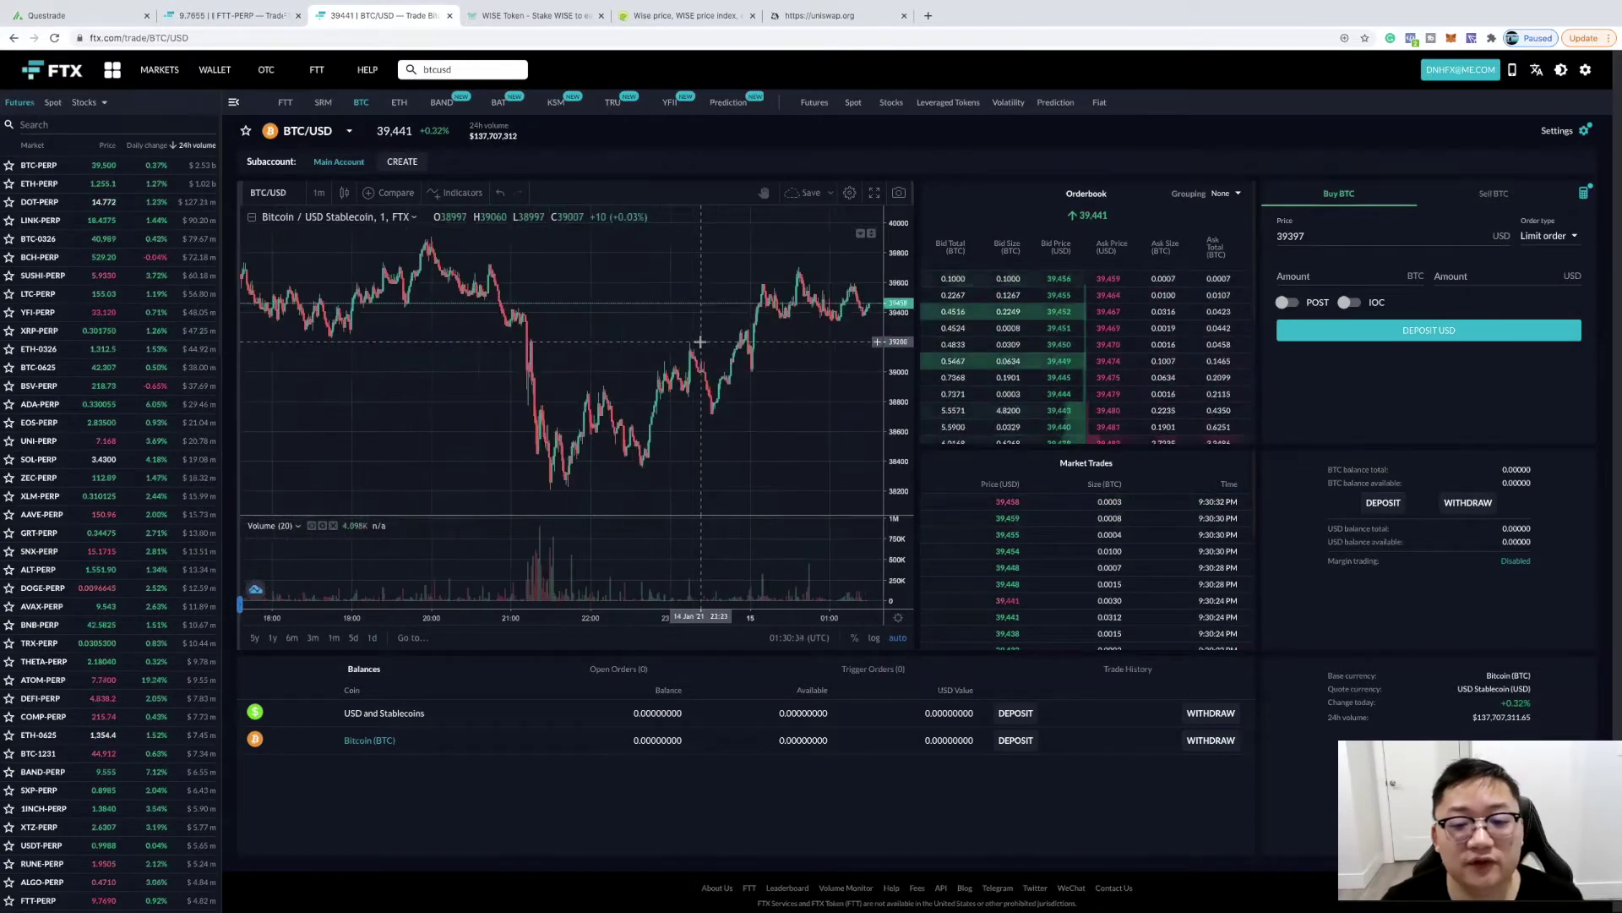
scroll(701, 343, "up", 1)
scroll(723, 335, "up", 1)
scroll(748, 325, "up", 1)
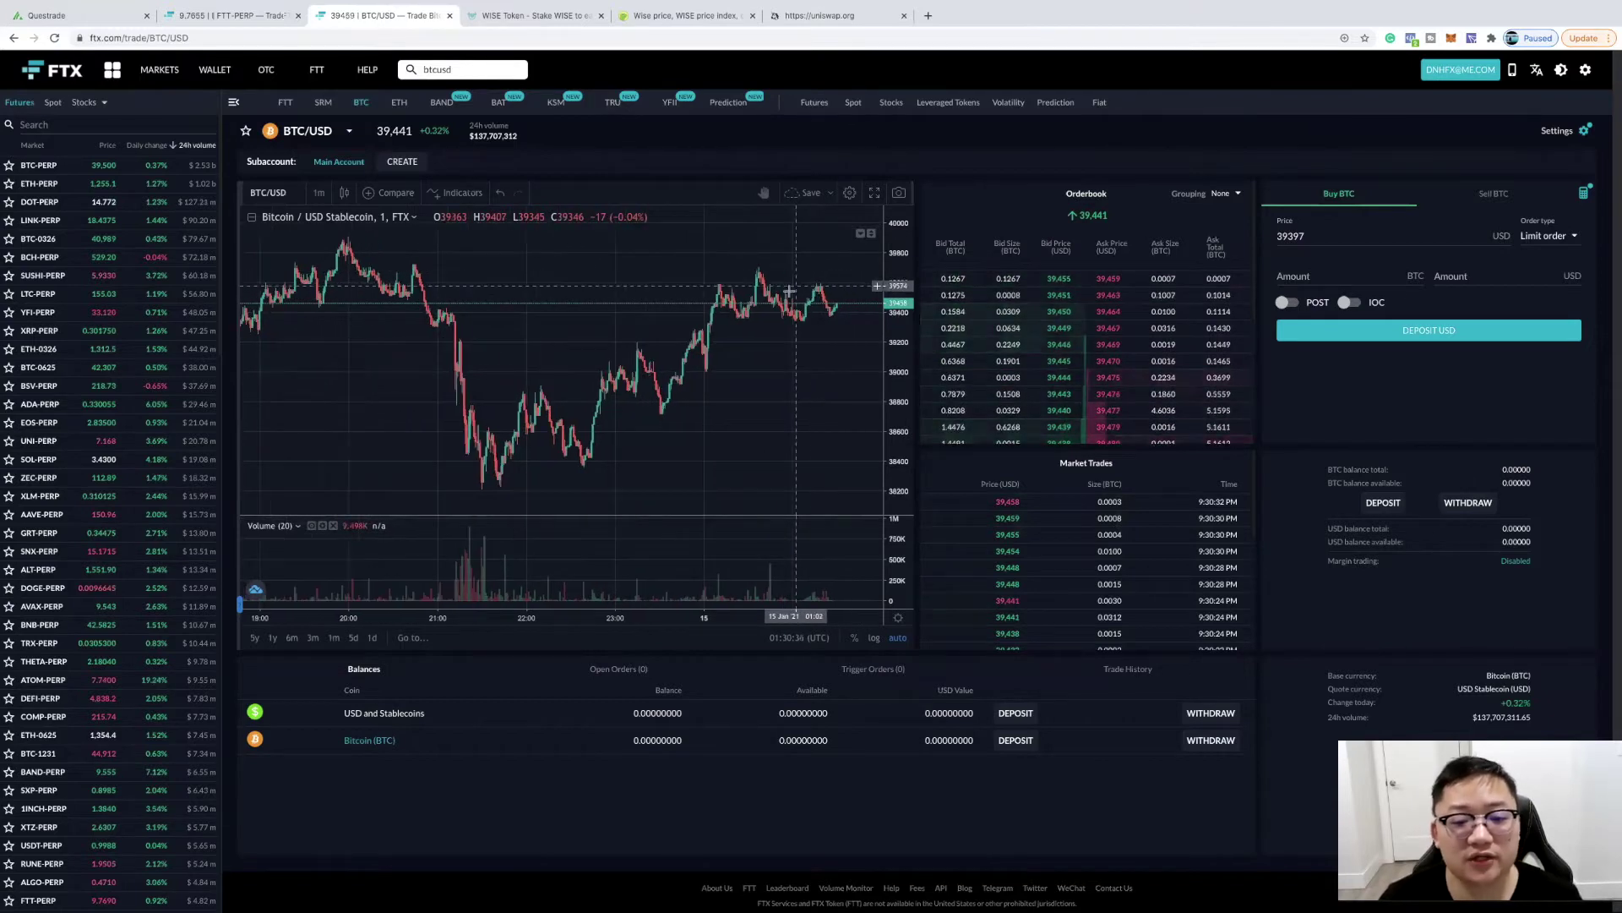
scroll(773, 317, "up", 1)
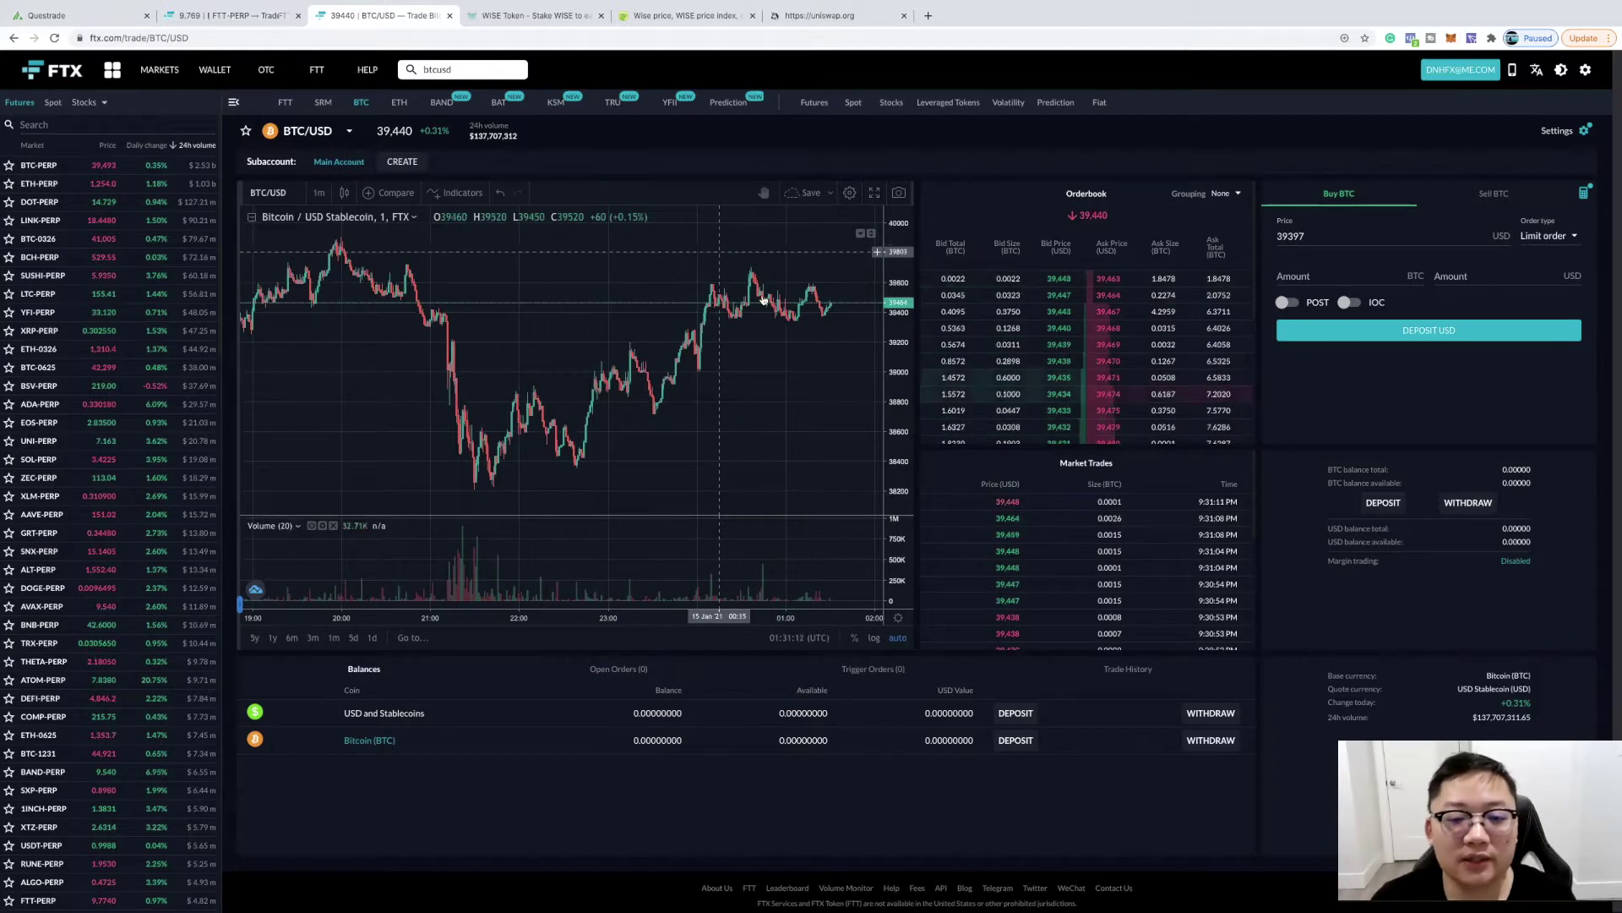
scroll(735, 266, "up", 3)
scroll(742, 288, "up", 3)
mouse_move(1008, 360)
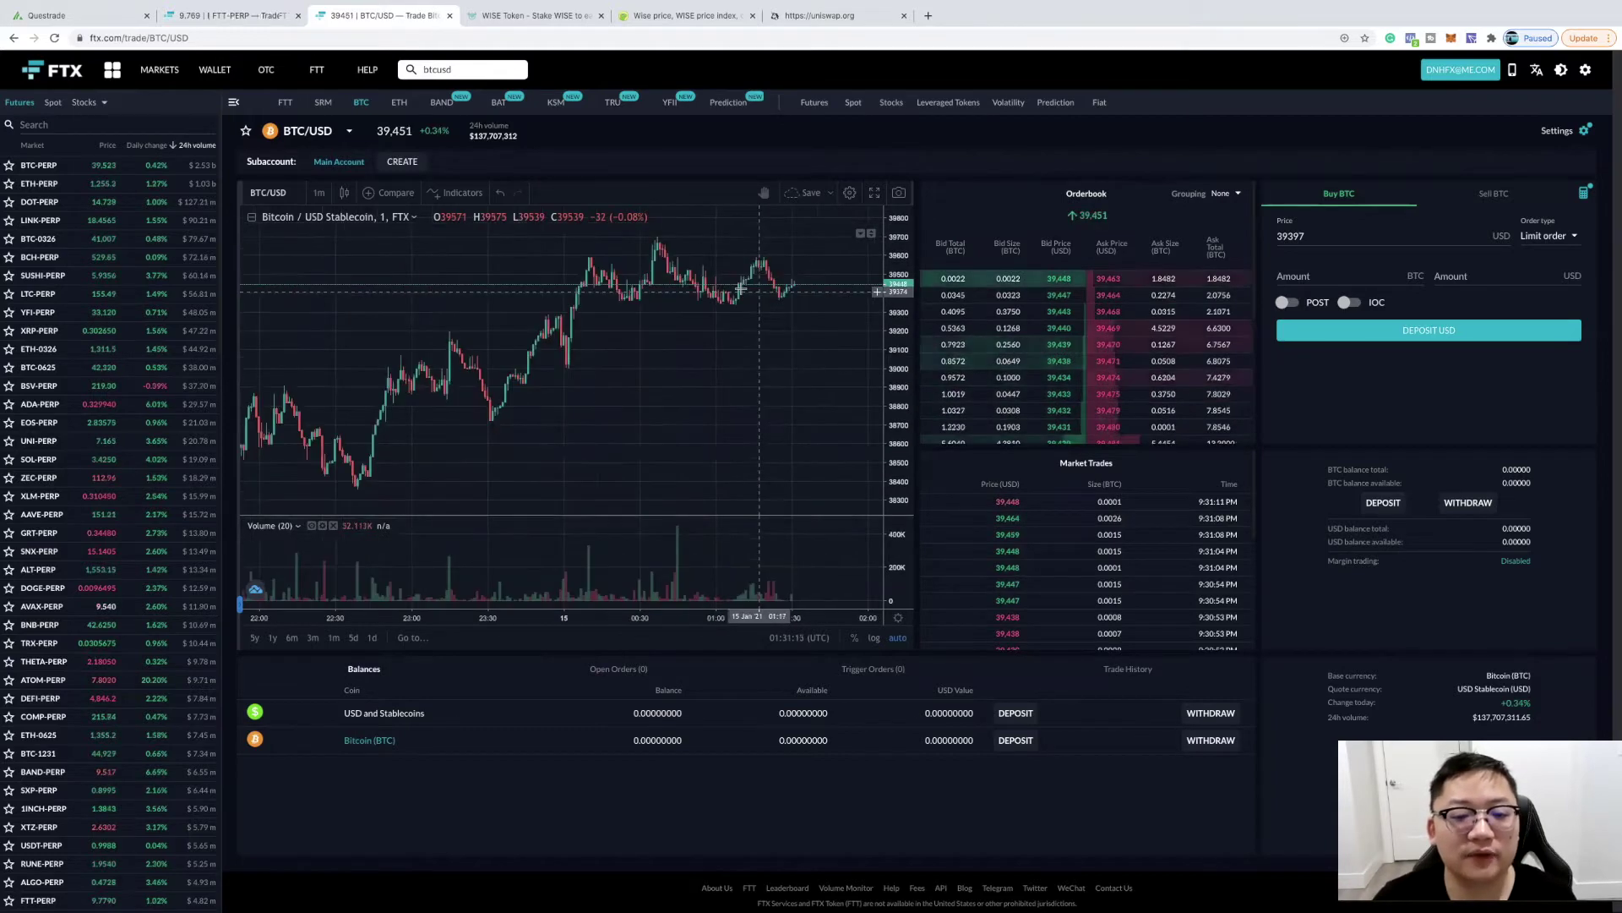
scroll(747, 289, "up", 3)
scroll(678, 428, "up", 3)
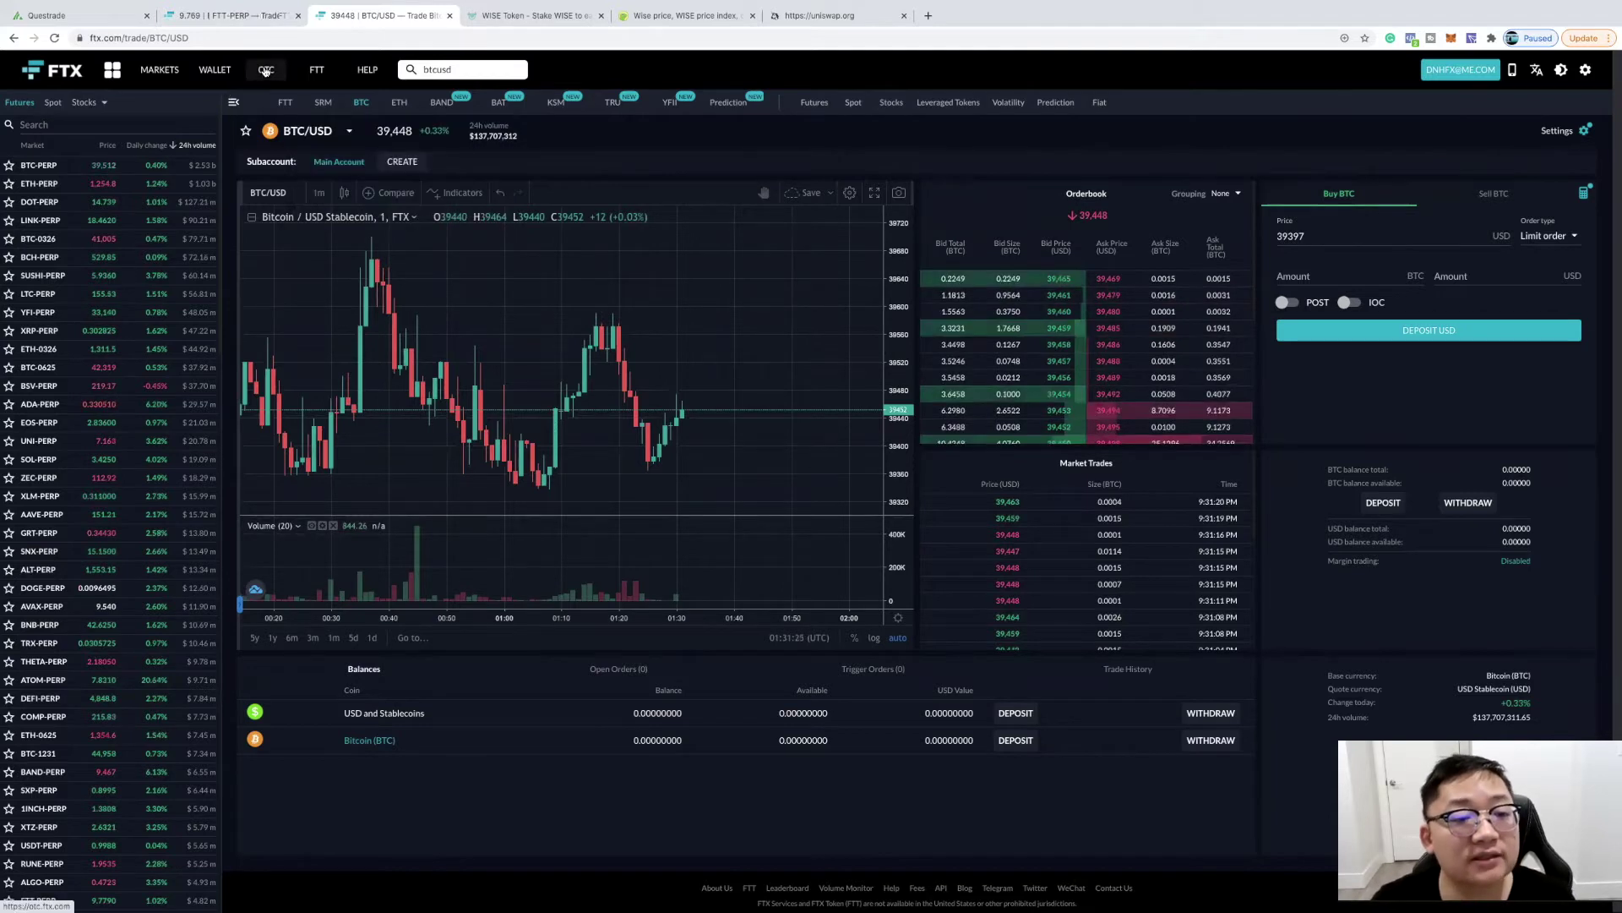
left_click(214, 69)
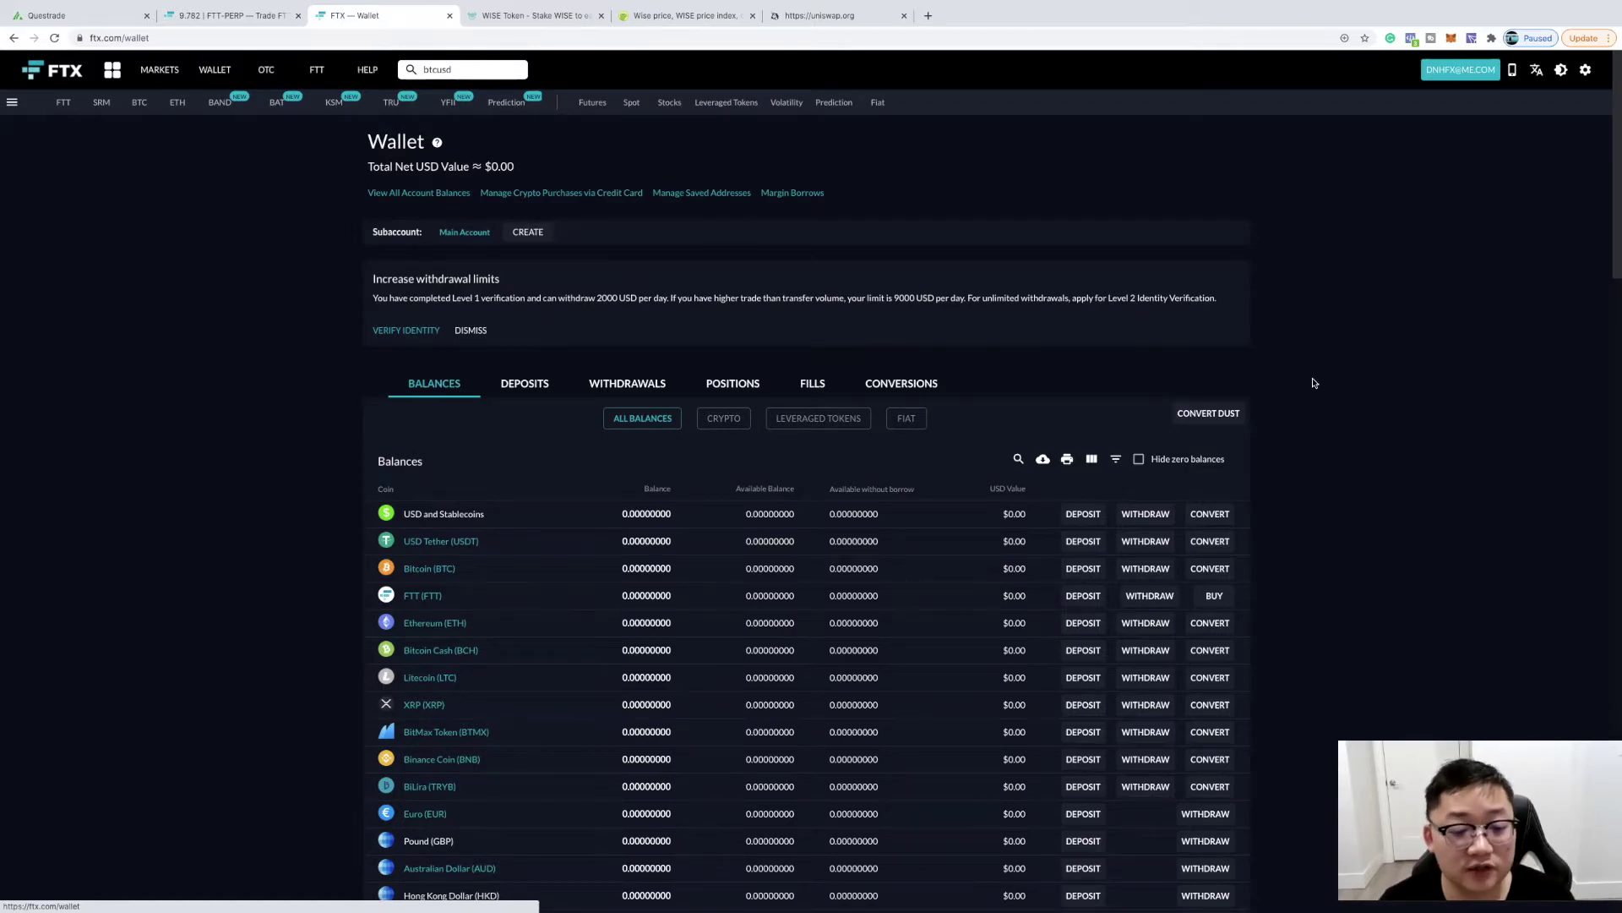
scroll(1314, 383, "down", 2)
scroll(1314, 383, "down", 3)
scroll(1314, 384, "up", 2)
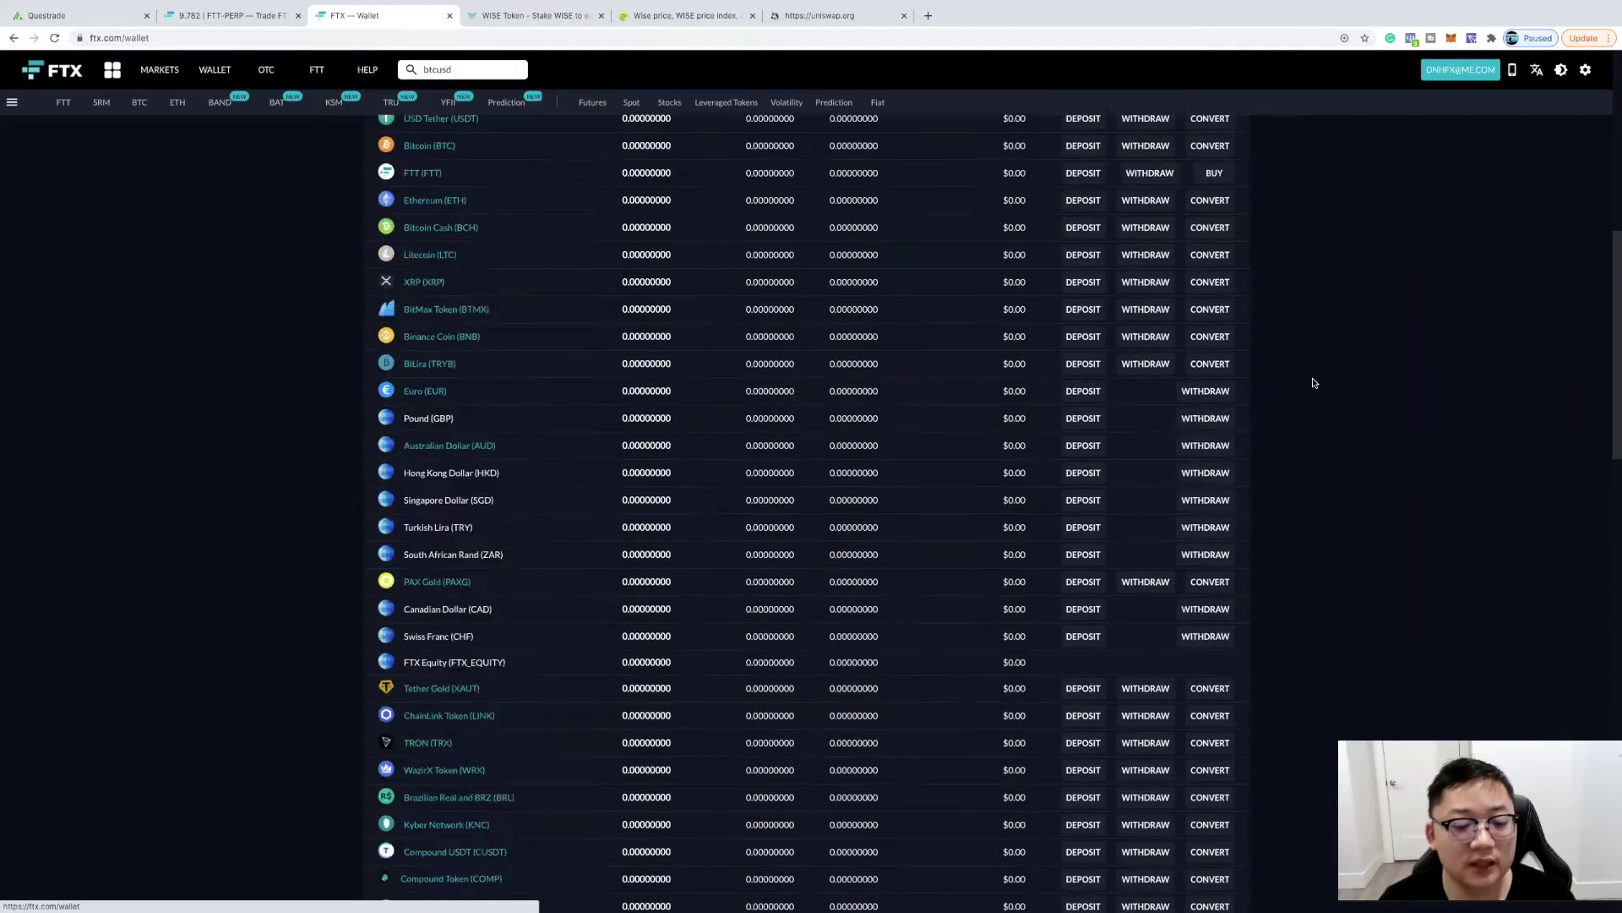
scroll(1313, 383, "up", 1)
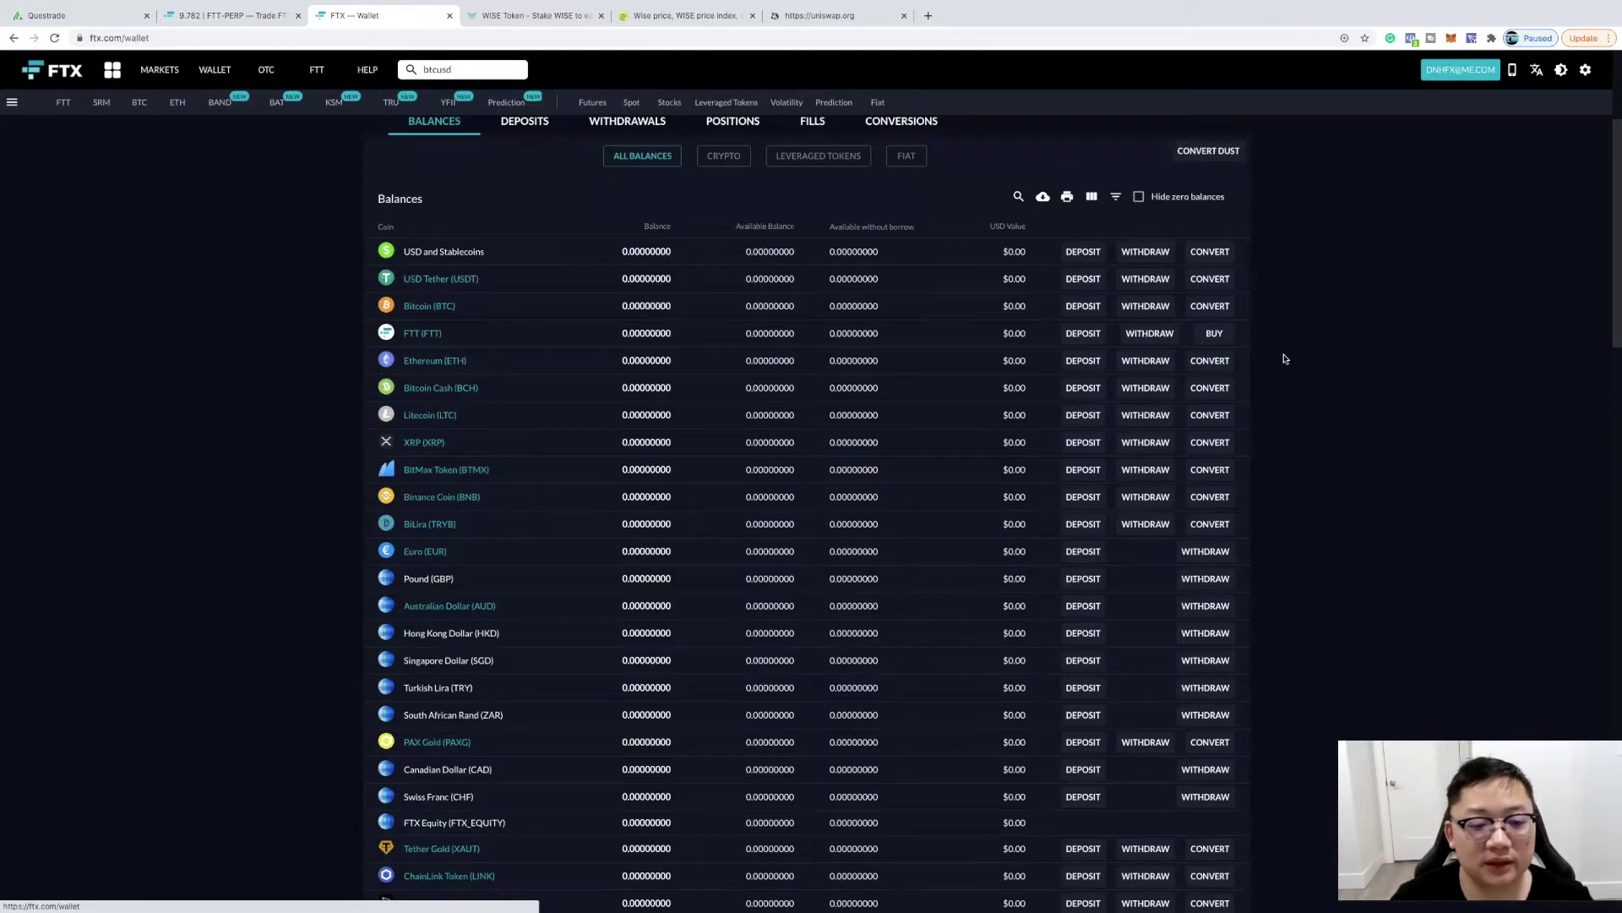
scroll(1285, 360, "down", 3)
scroll(1283, 360, "down", 3)
scroll(1286, 362, "down", 1)
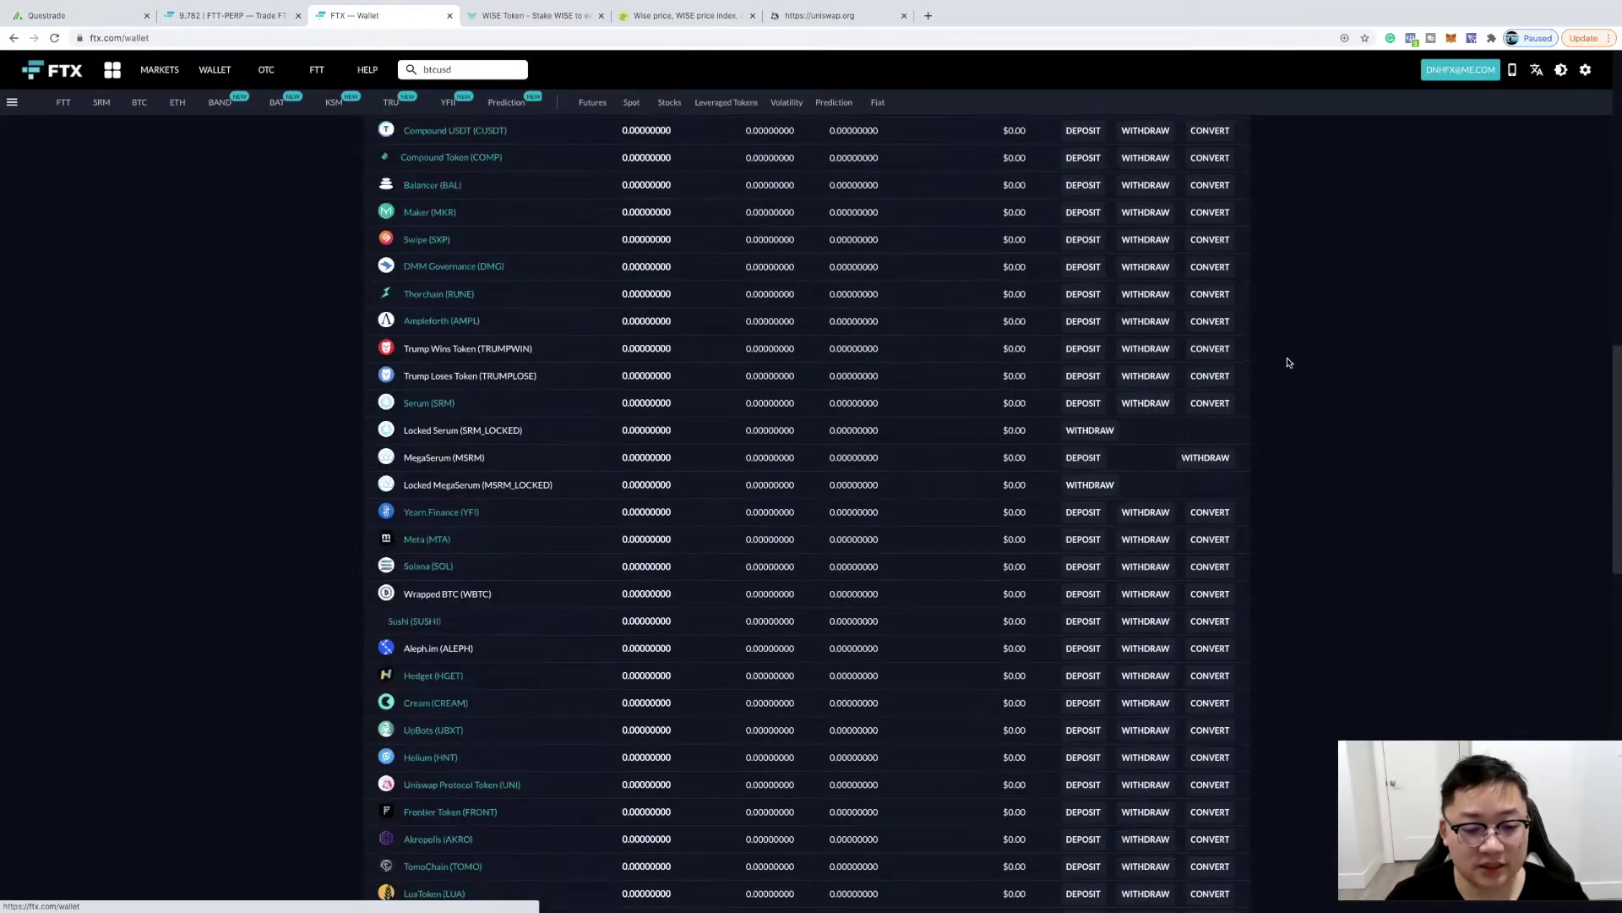
scroll(1286, 363, "down", 3)
scroll(1287, 363, "down", 3)
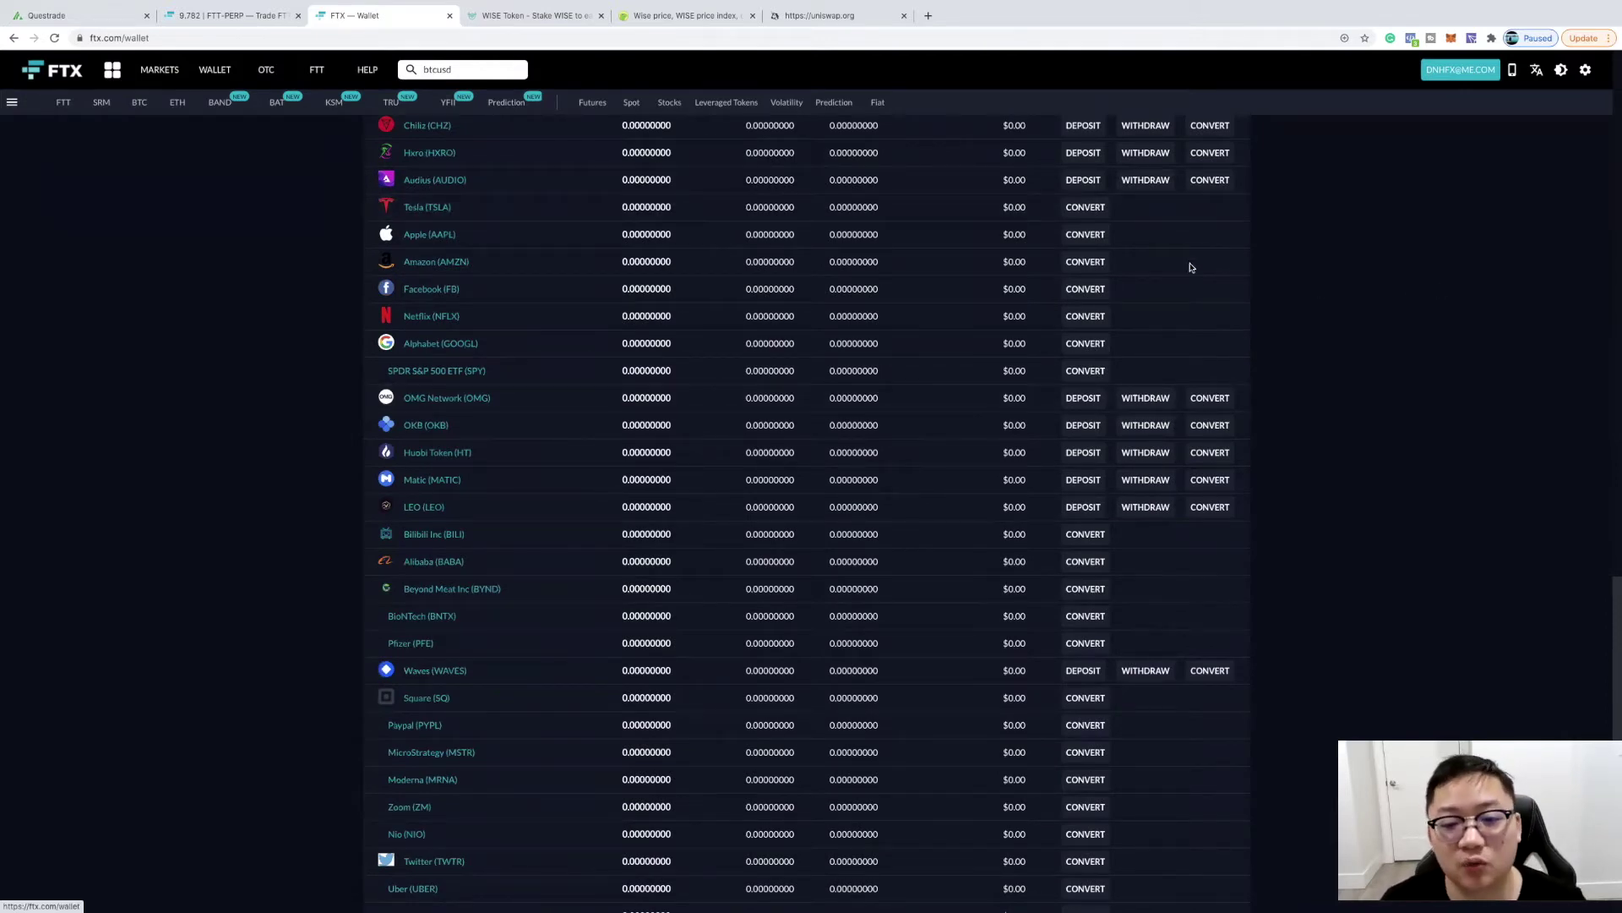
scroll(1191, 266, "up", 5)
scroll(1195, 273, "up", 5)
scroll(1195, 273, "up", 3)
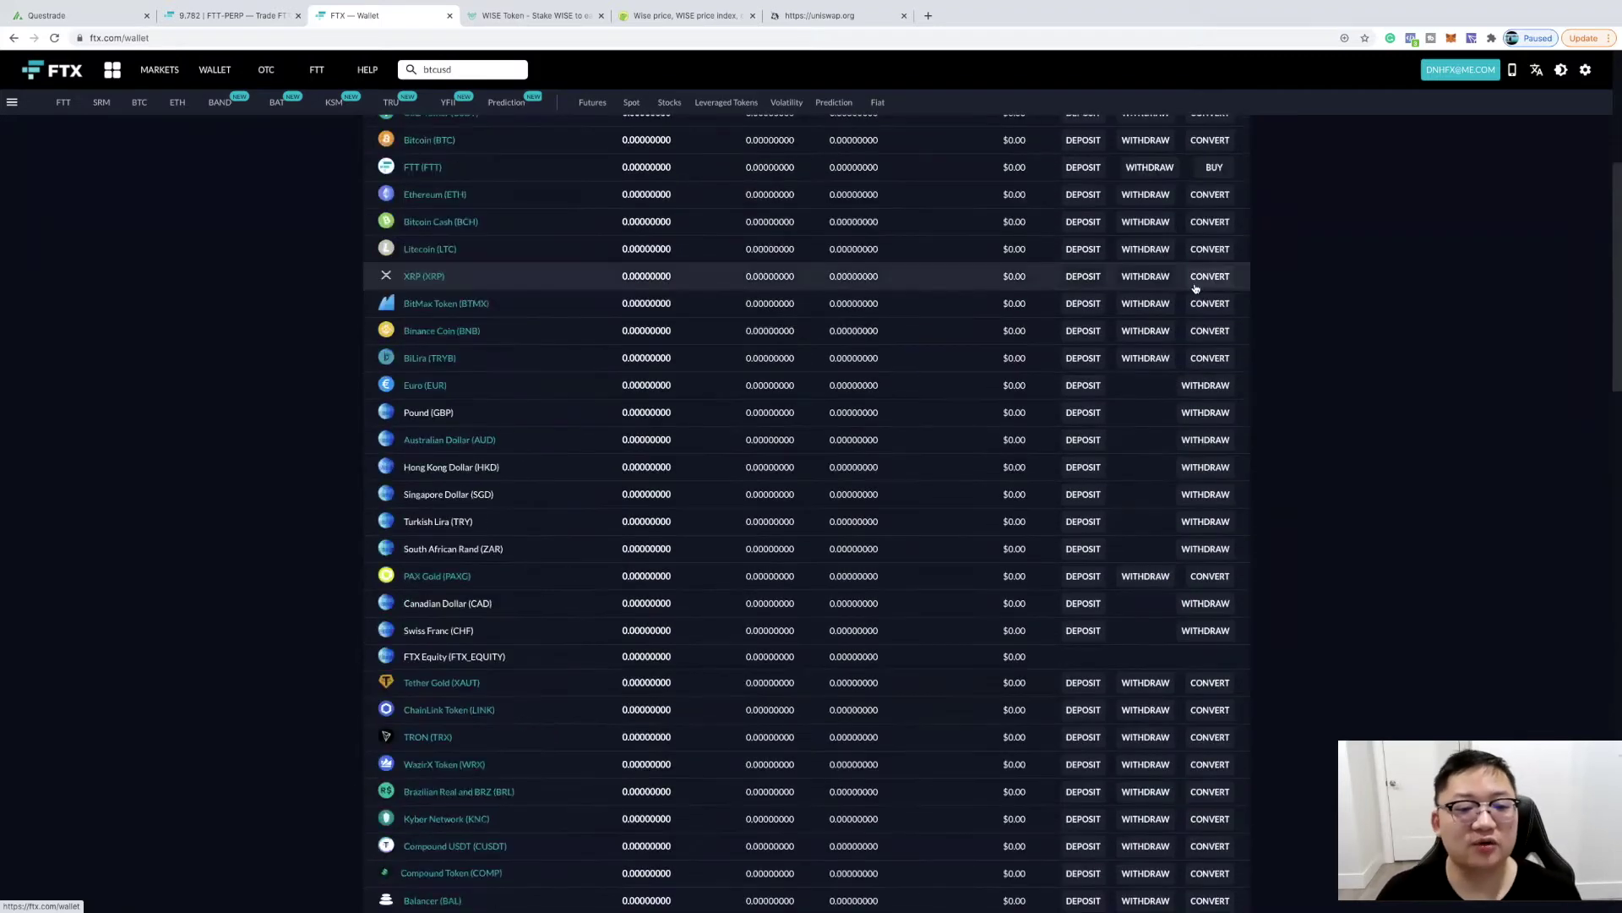
scroll(1197, 305, "up", 3)
scroll(1204, 306, "up", 2)
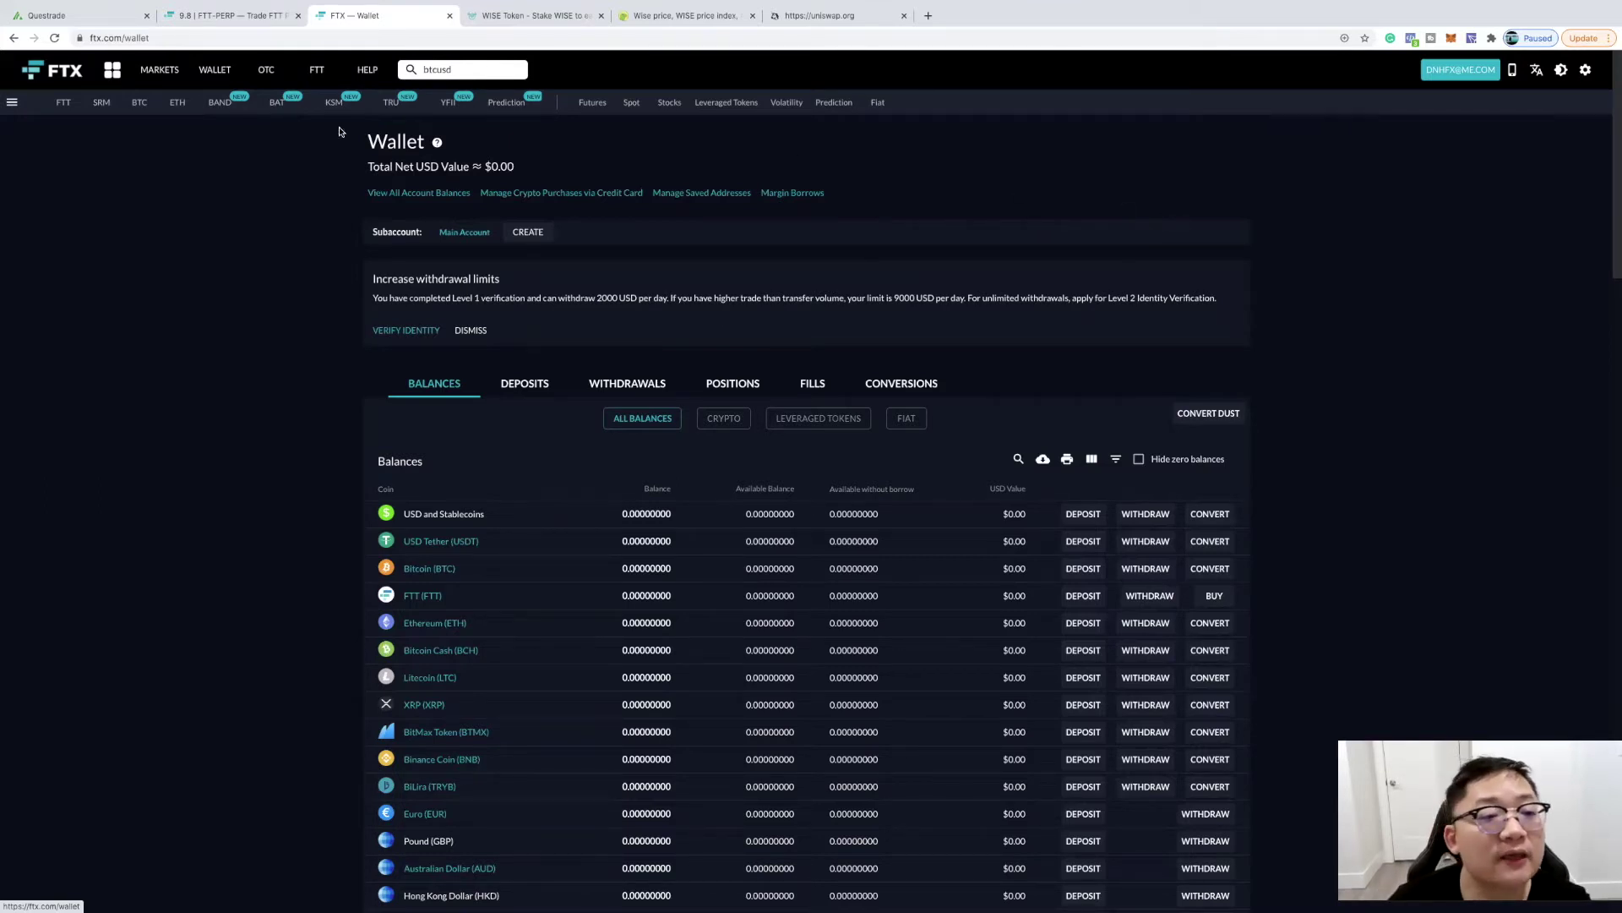
left_click(669, 103)
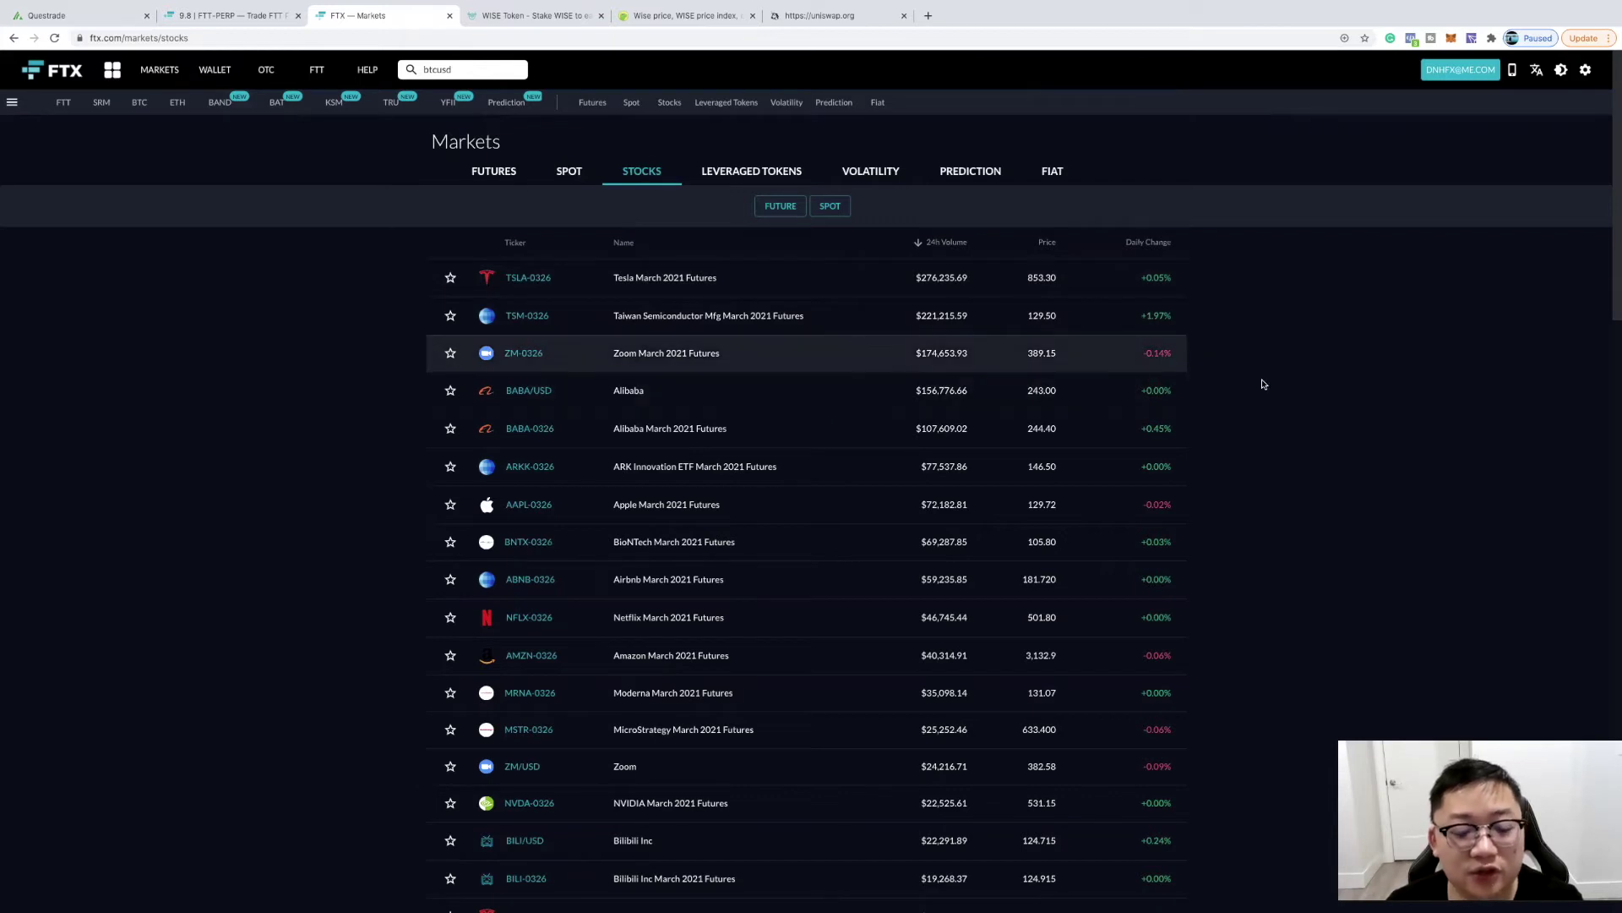
scroll(989, 394, "down", 1)
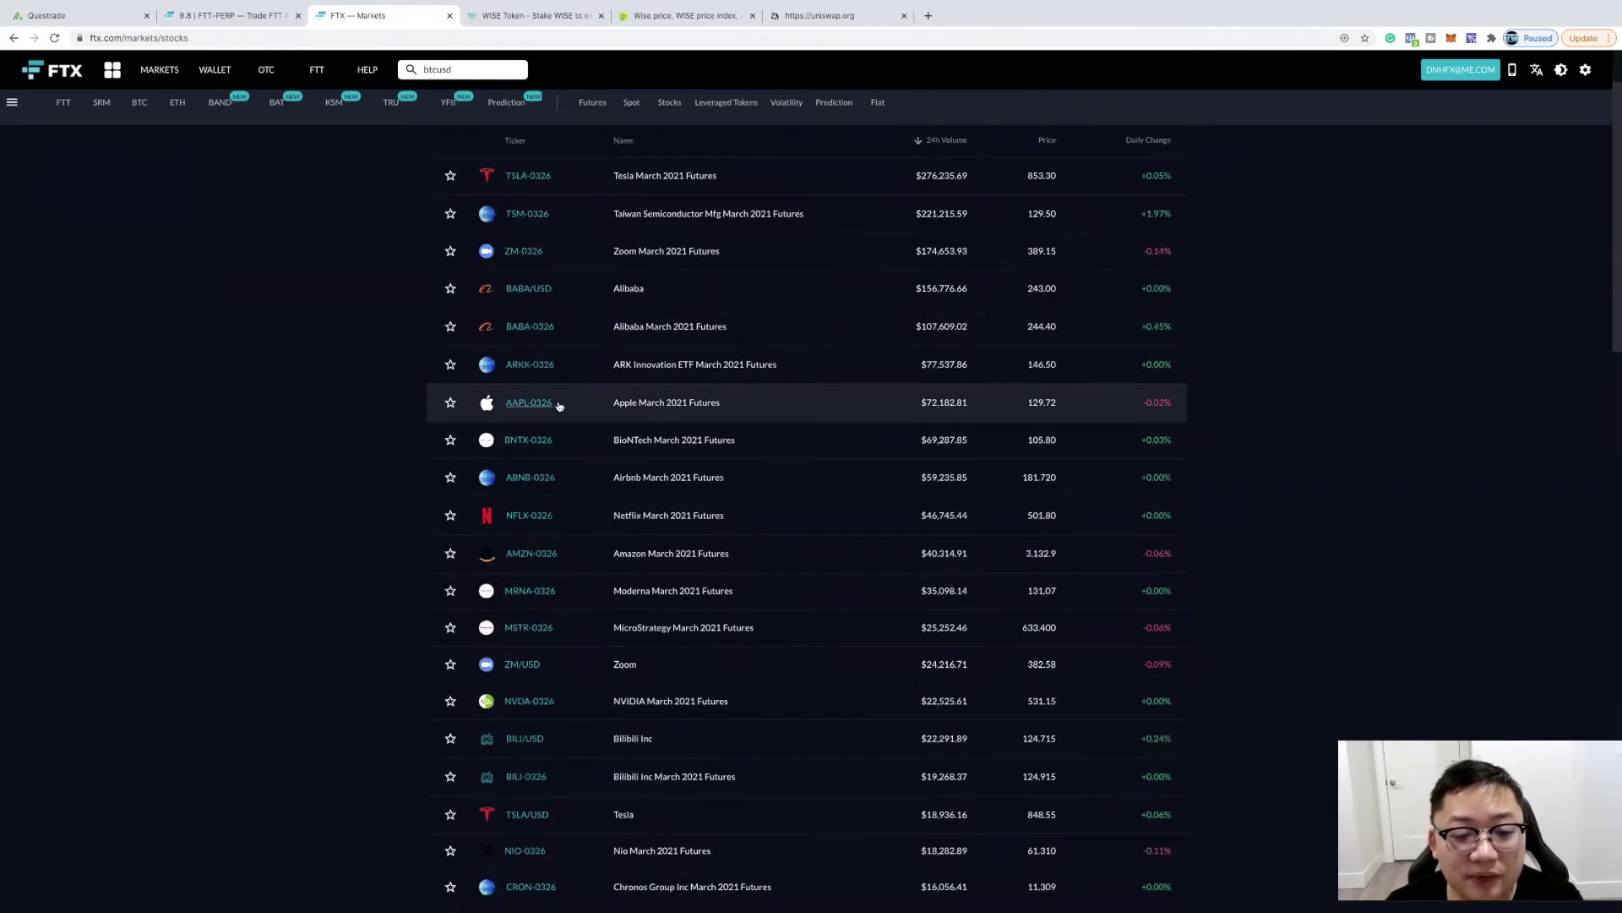
scroll(843, 425, "down", 1)
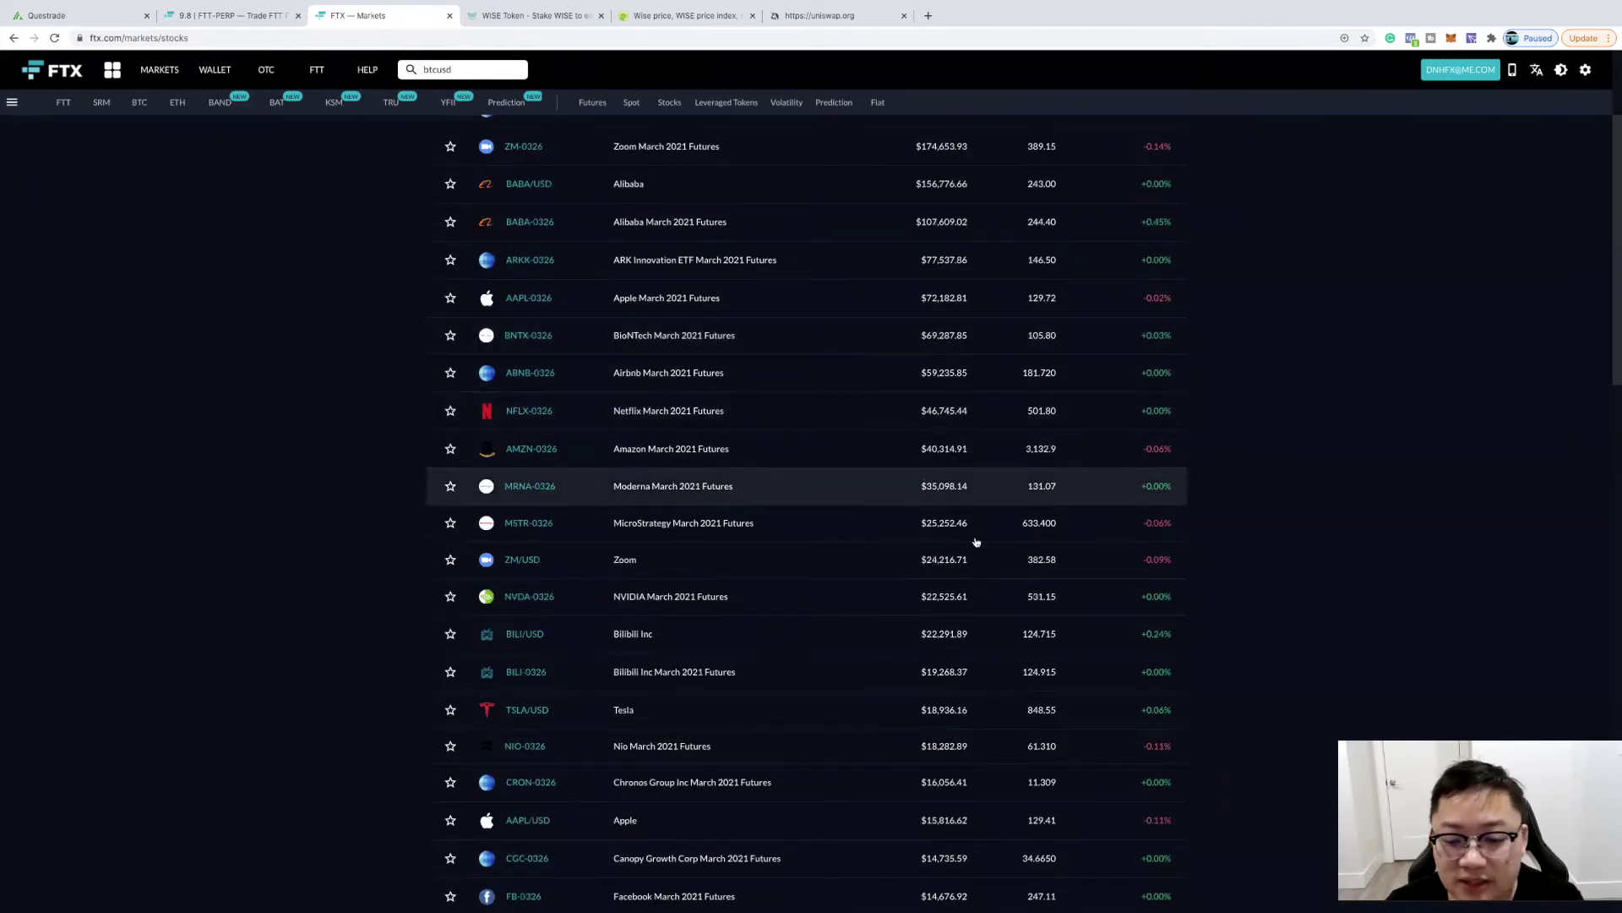
Open the TSLA/USD tokenized stock trading page from the stocks table
left_click(527, 712)
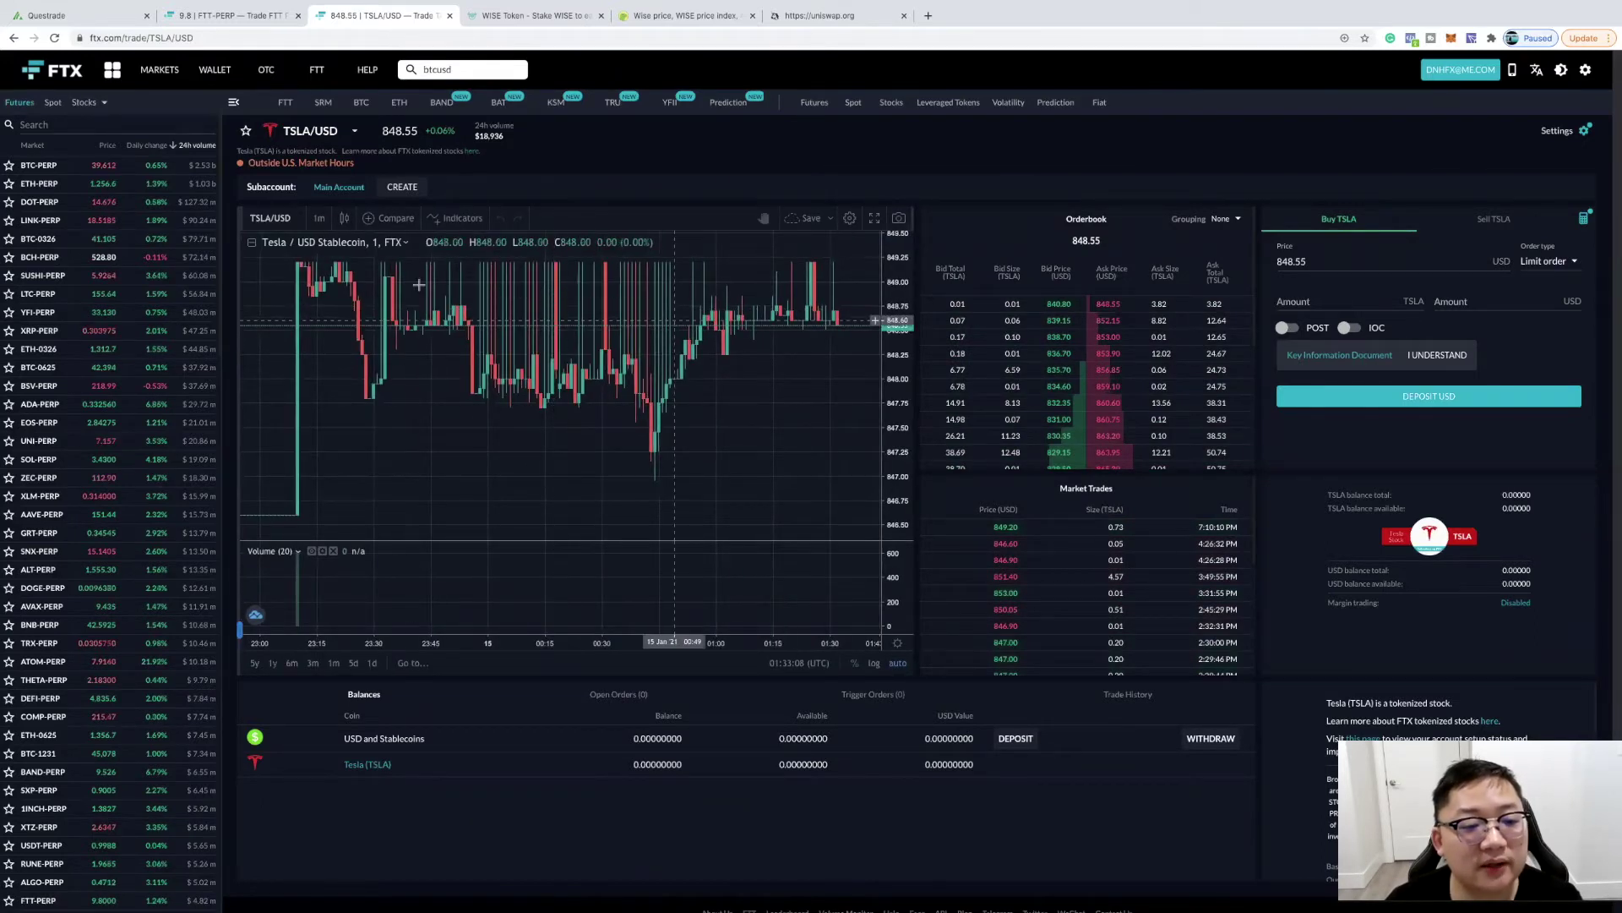
scroll(744, 335, "up", 2)
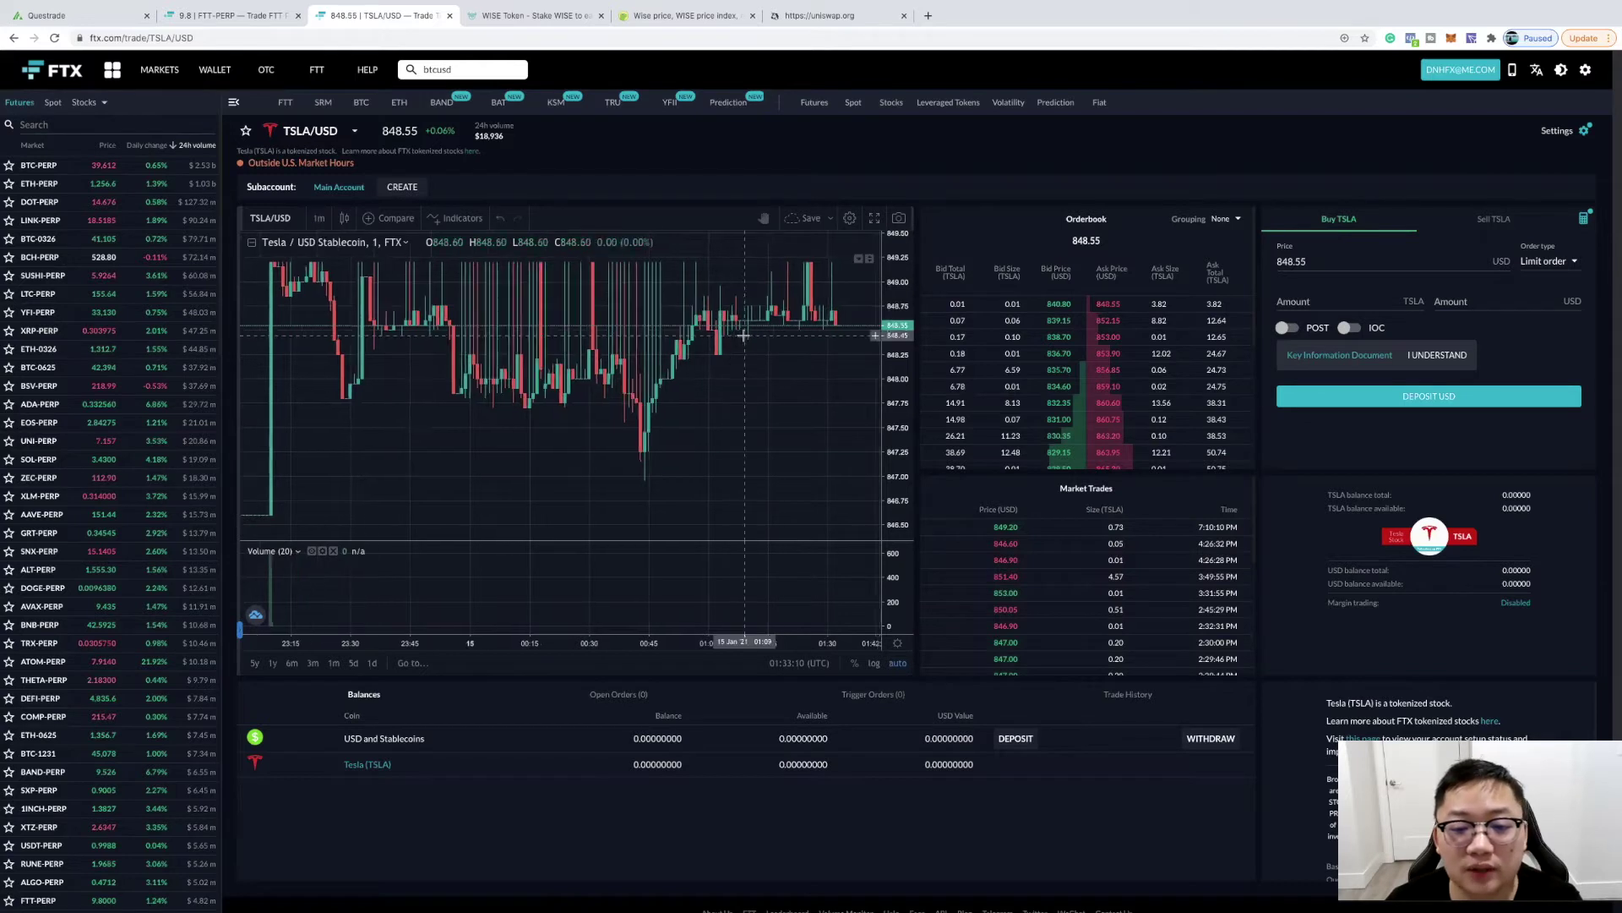
scroll(744, 335, "up", 2)
scroll(745, 335, "up", 1)
scroll(744, 337, "up", 1)
scroll(745, 336, "up", 1)
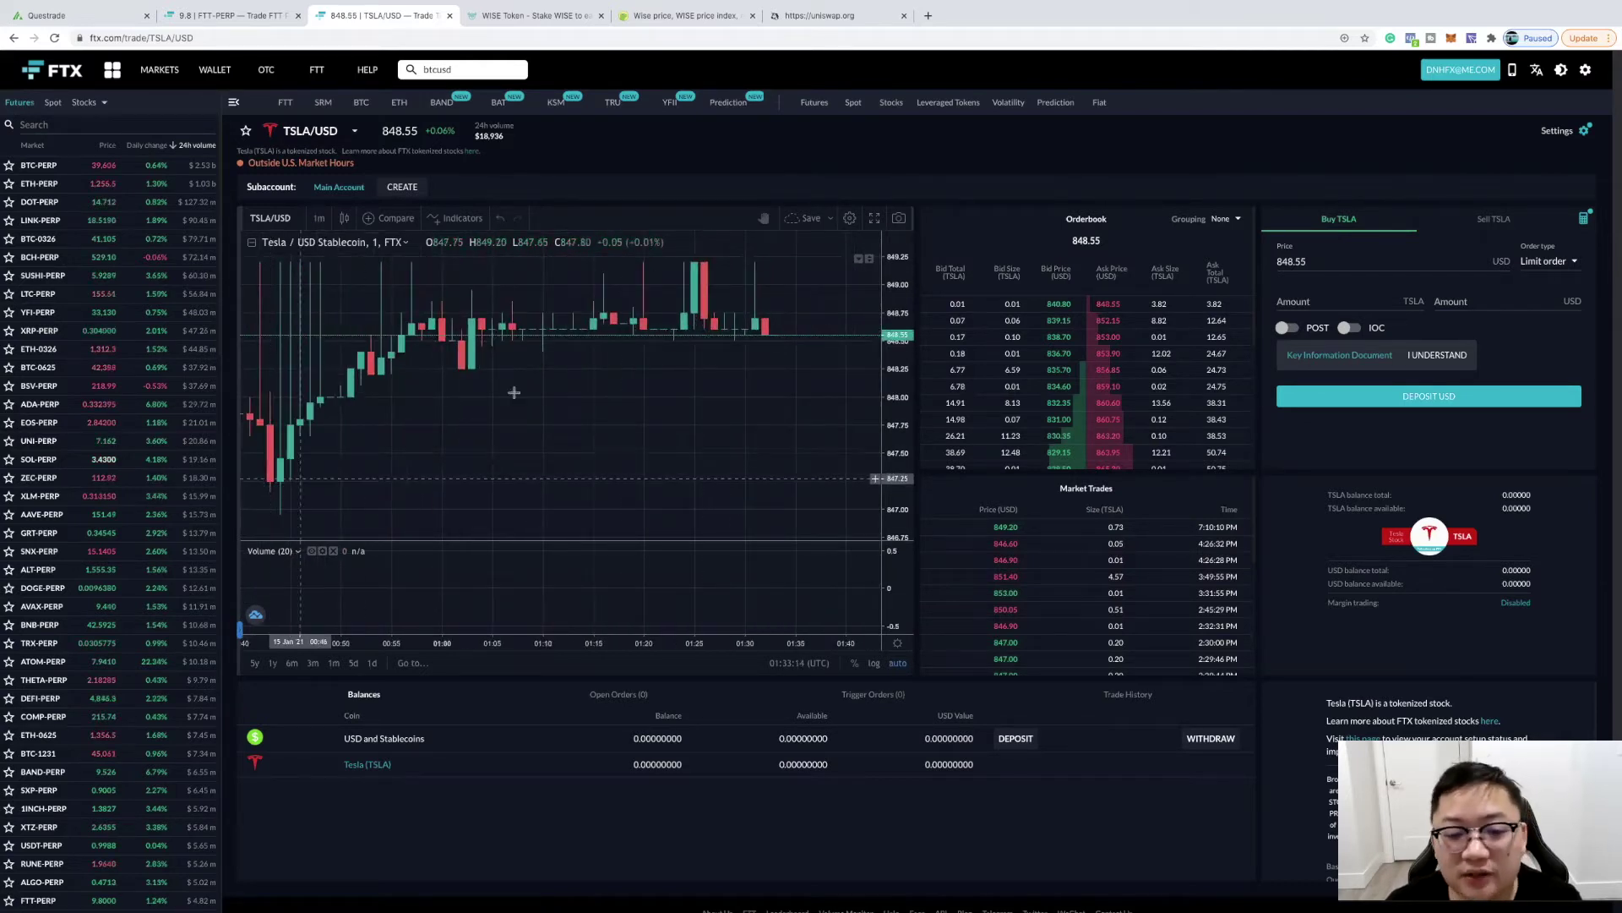
scroll(684, 323, "down", 1)
scroll(634, 349, "right", 1)
scroll(647, 348, "right", 1)
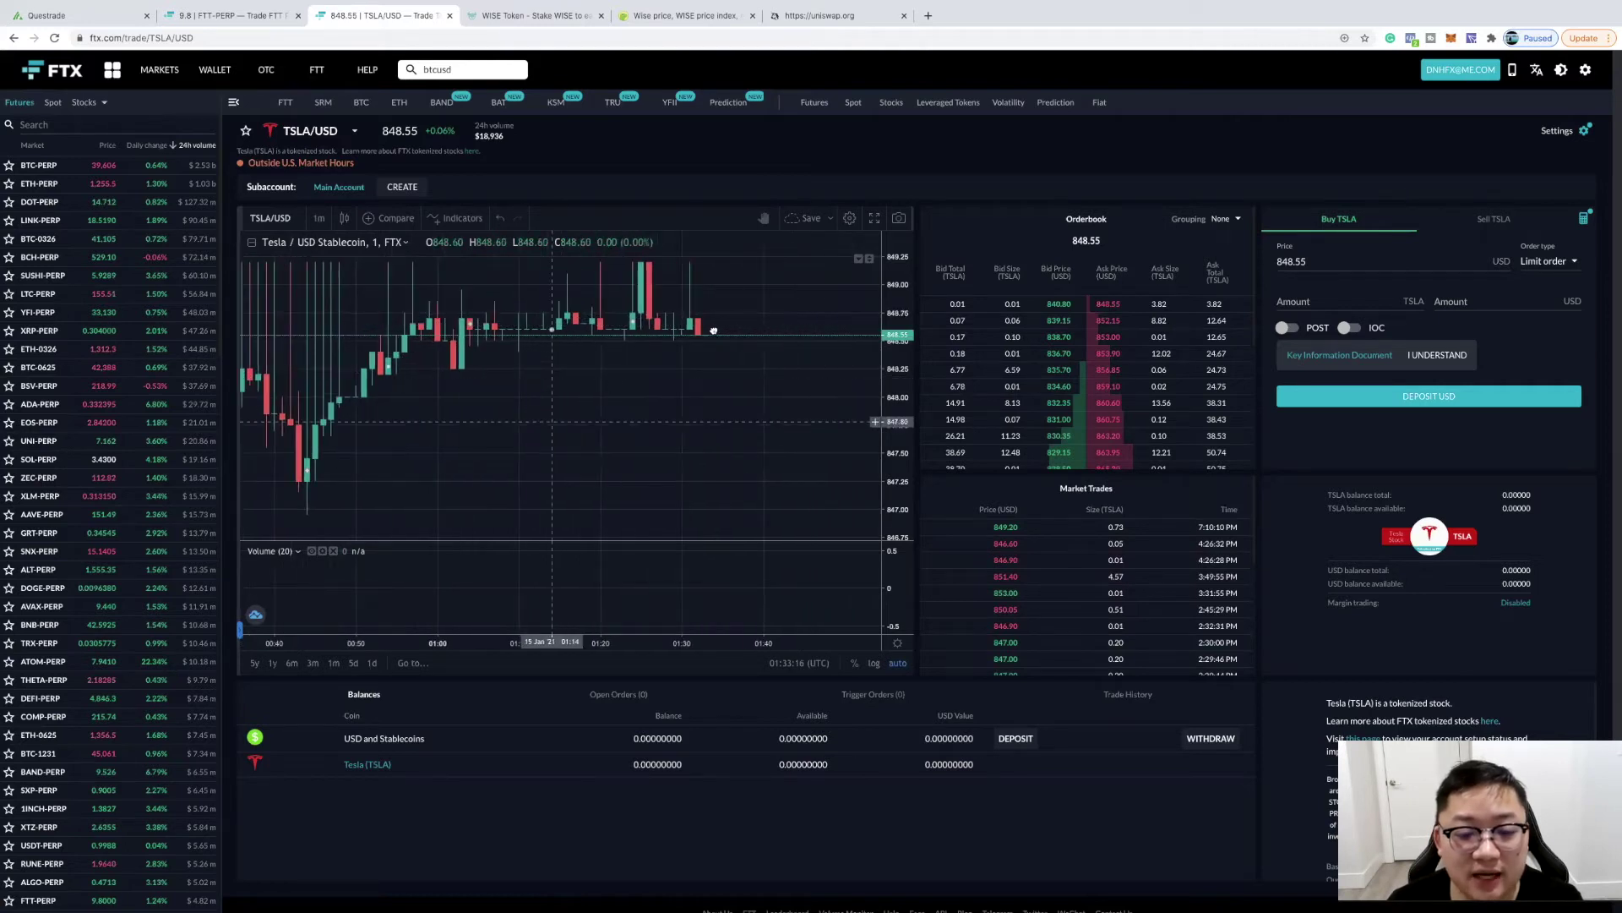
scroll(697, 380, "right", 1)
scroll(653, 399, "right", 1)
scroll(616, 370, "up", 2)
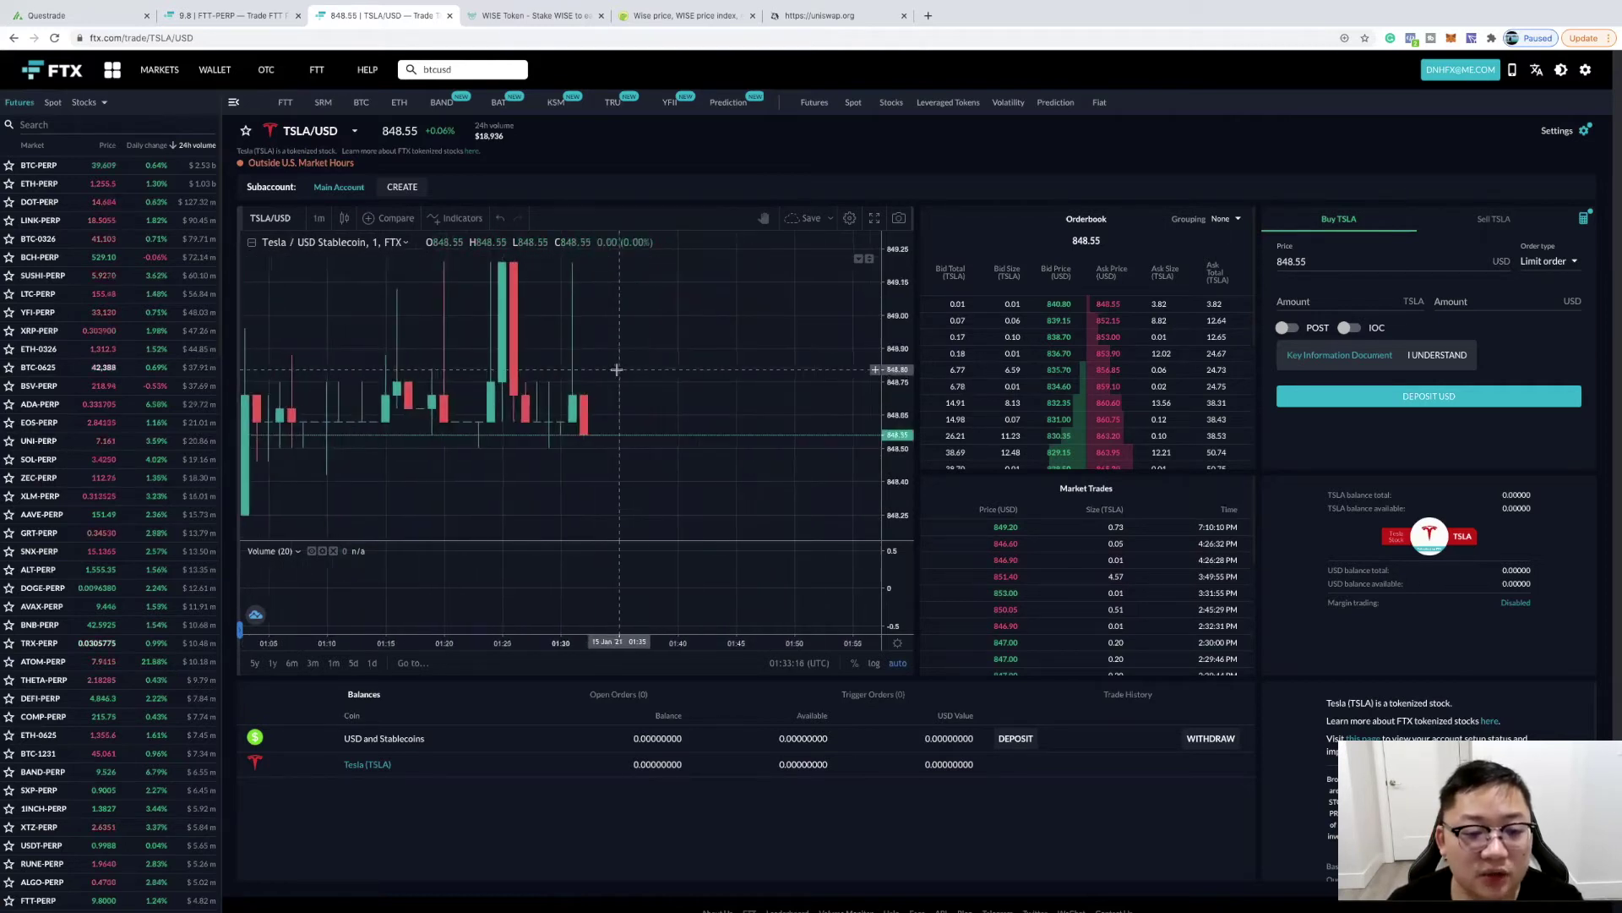
scroll(616, 371, "up", 2)
scroll(500, 345, "down", 2)
scroll(501, 351, "down", 2)
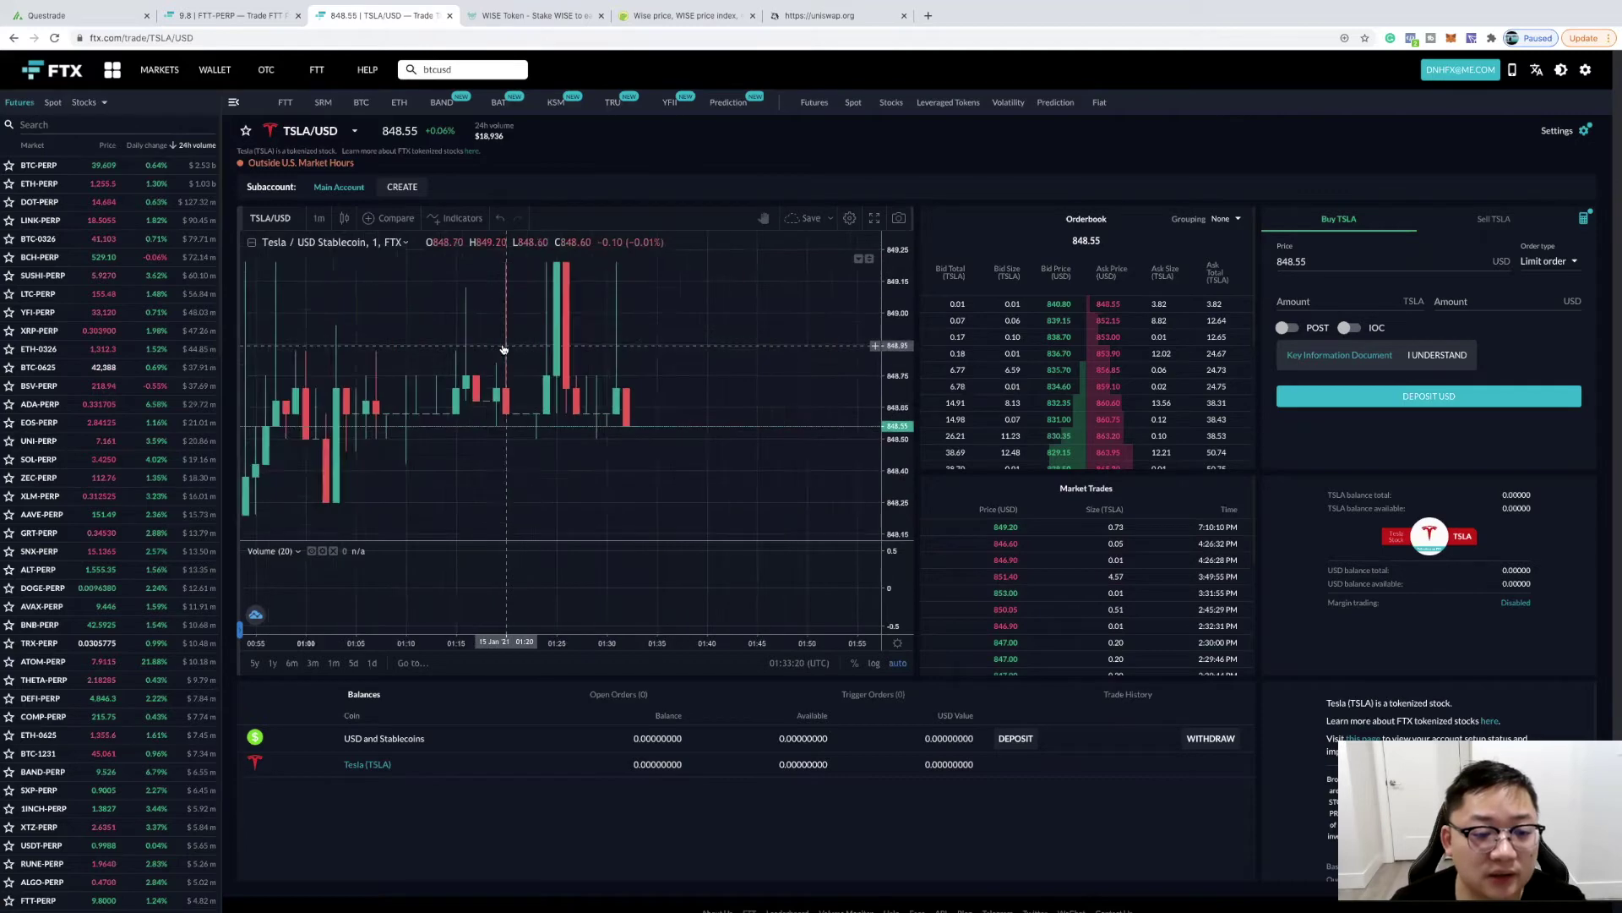
scroll(533, 343, "down", 2)
scroll(633, 356, "down", 2)
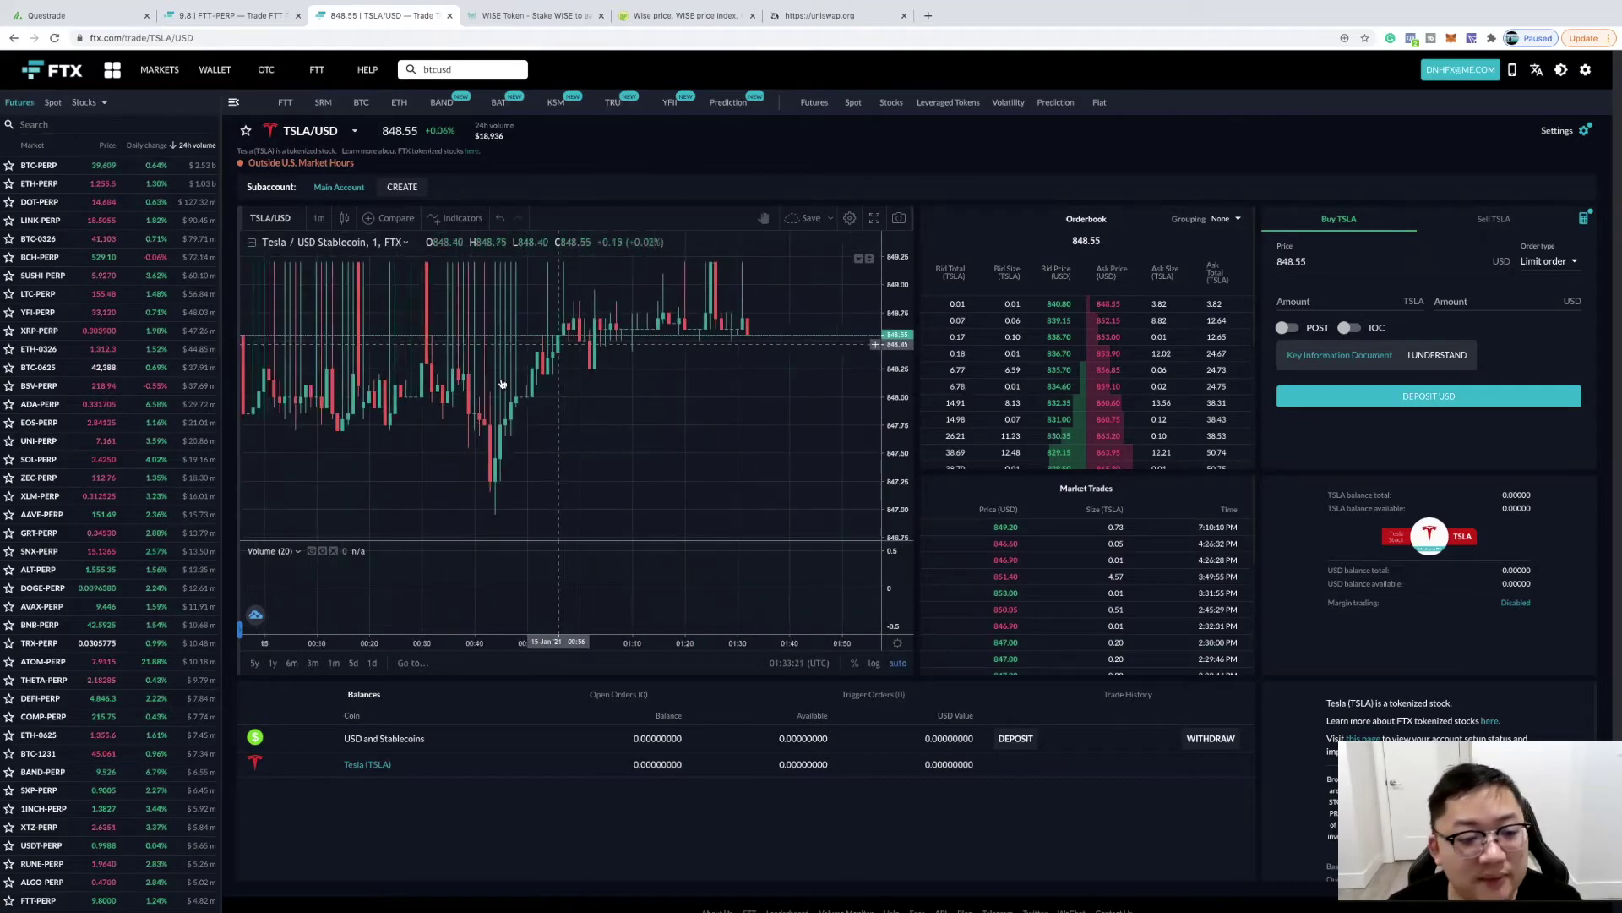
scroll(501, 380, "down", 2)
scroll(501, 378, "down", 2)
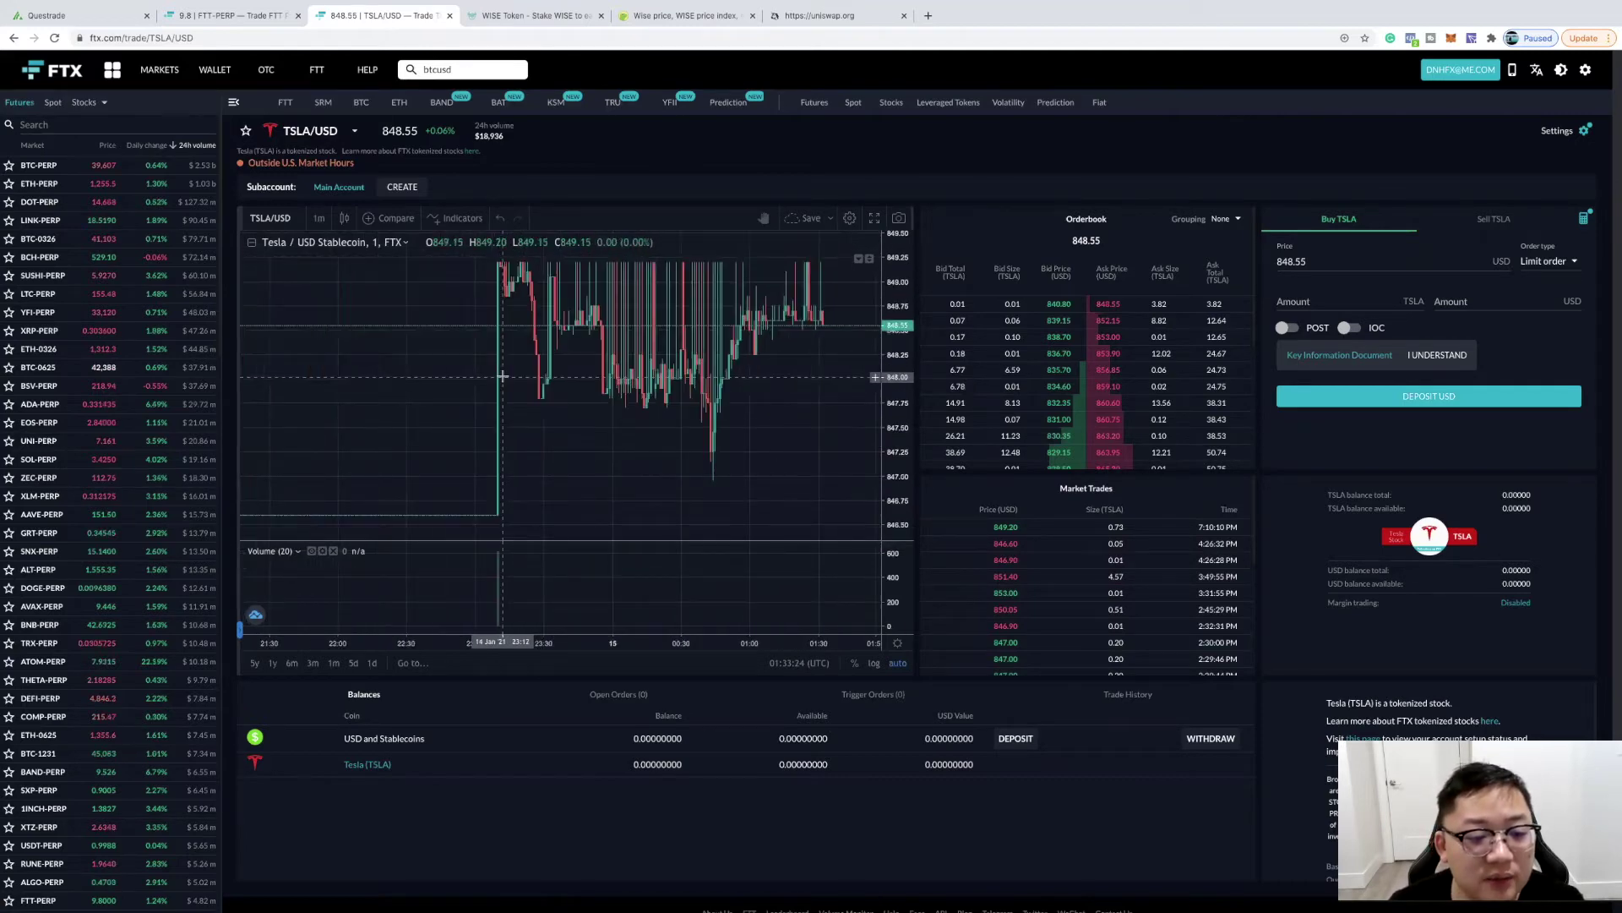
scroll(503, 377, "down", 2)
scroll(502, 377, "down", 2)
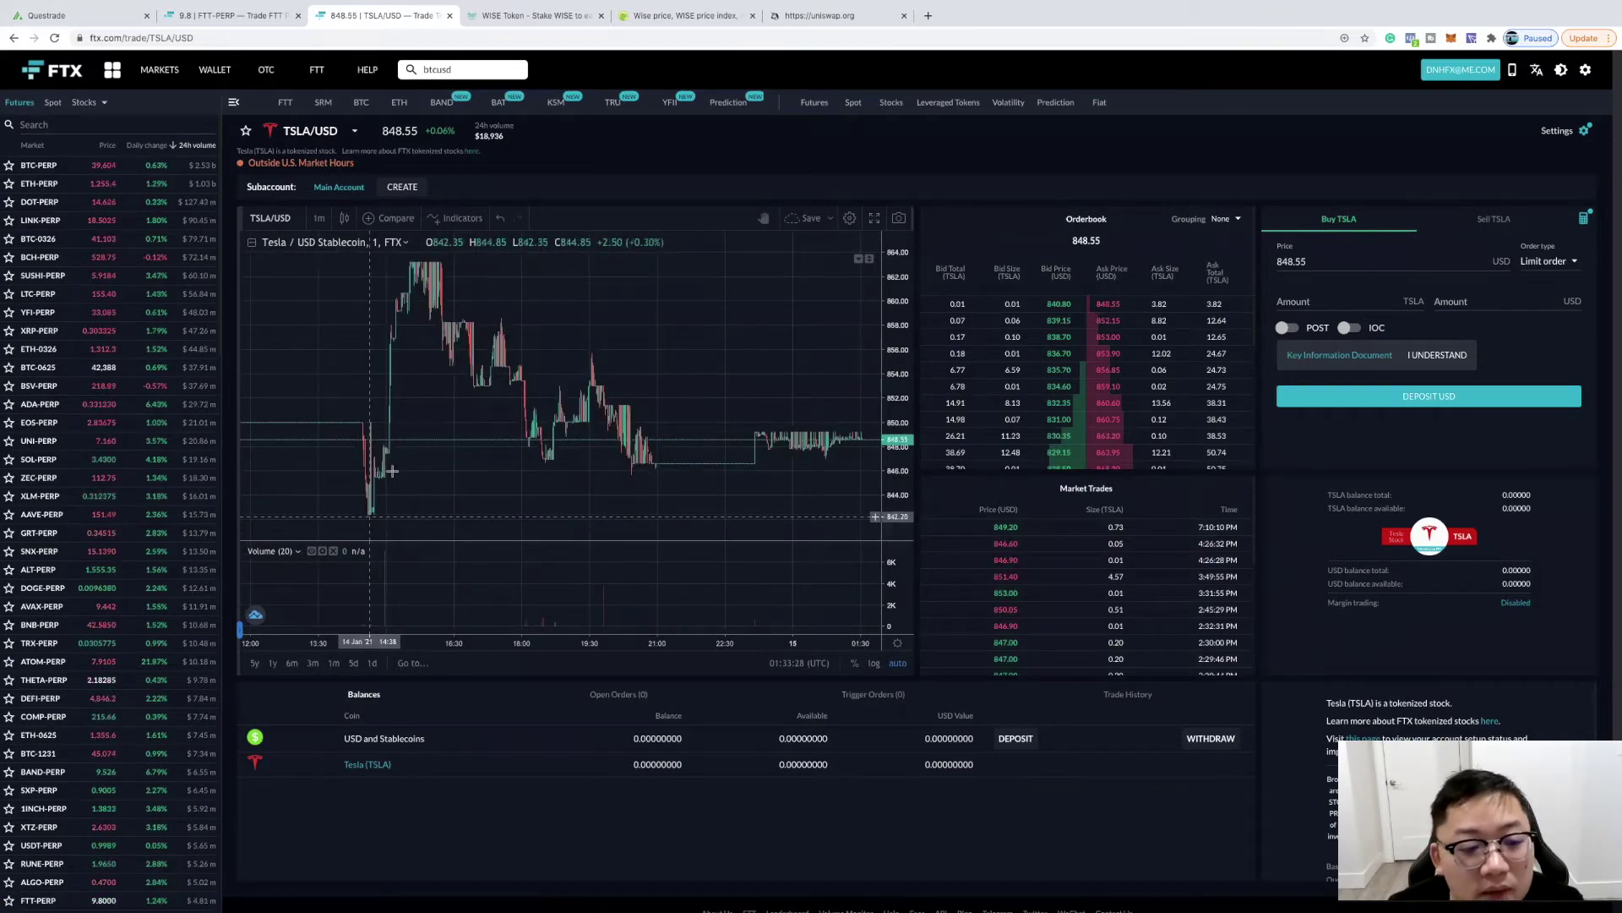
scroll(401, 510, "down", 2)
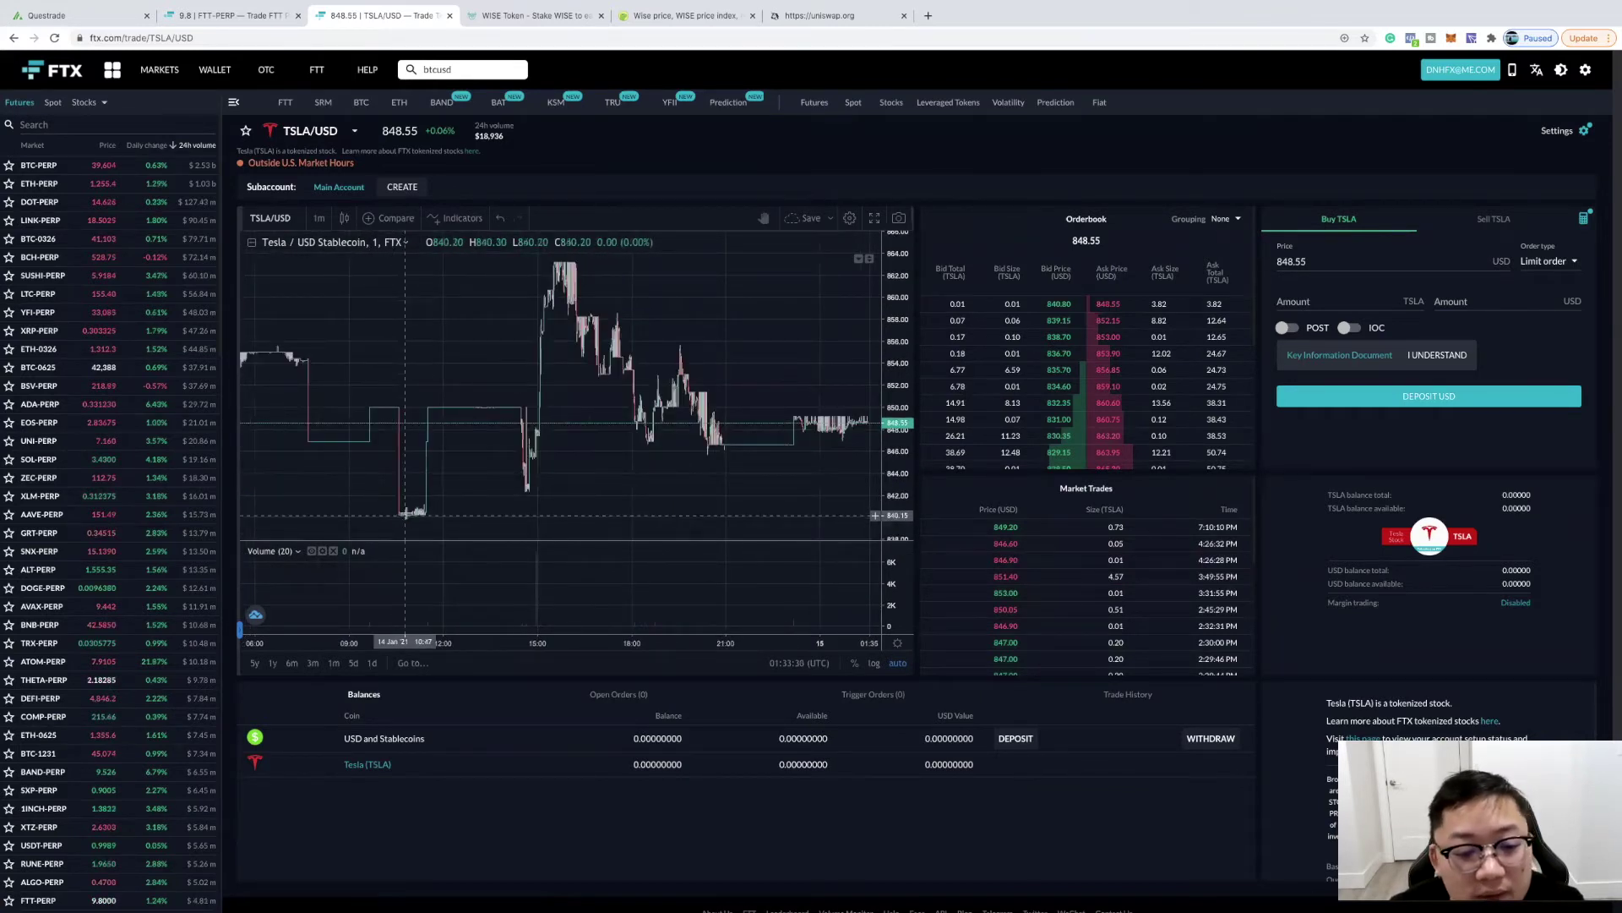
scroll(406, 510, "down", 2)
scroll(356, 294, "down", 1)
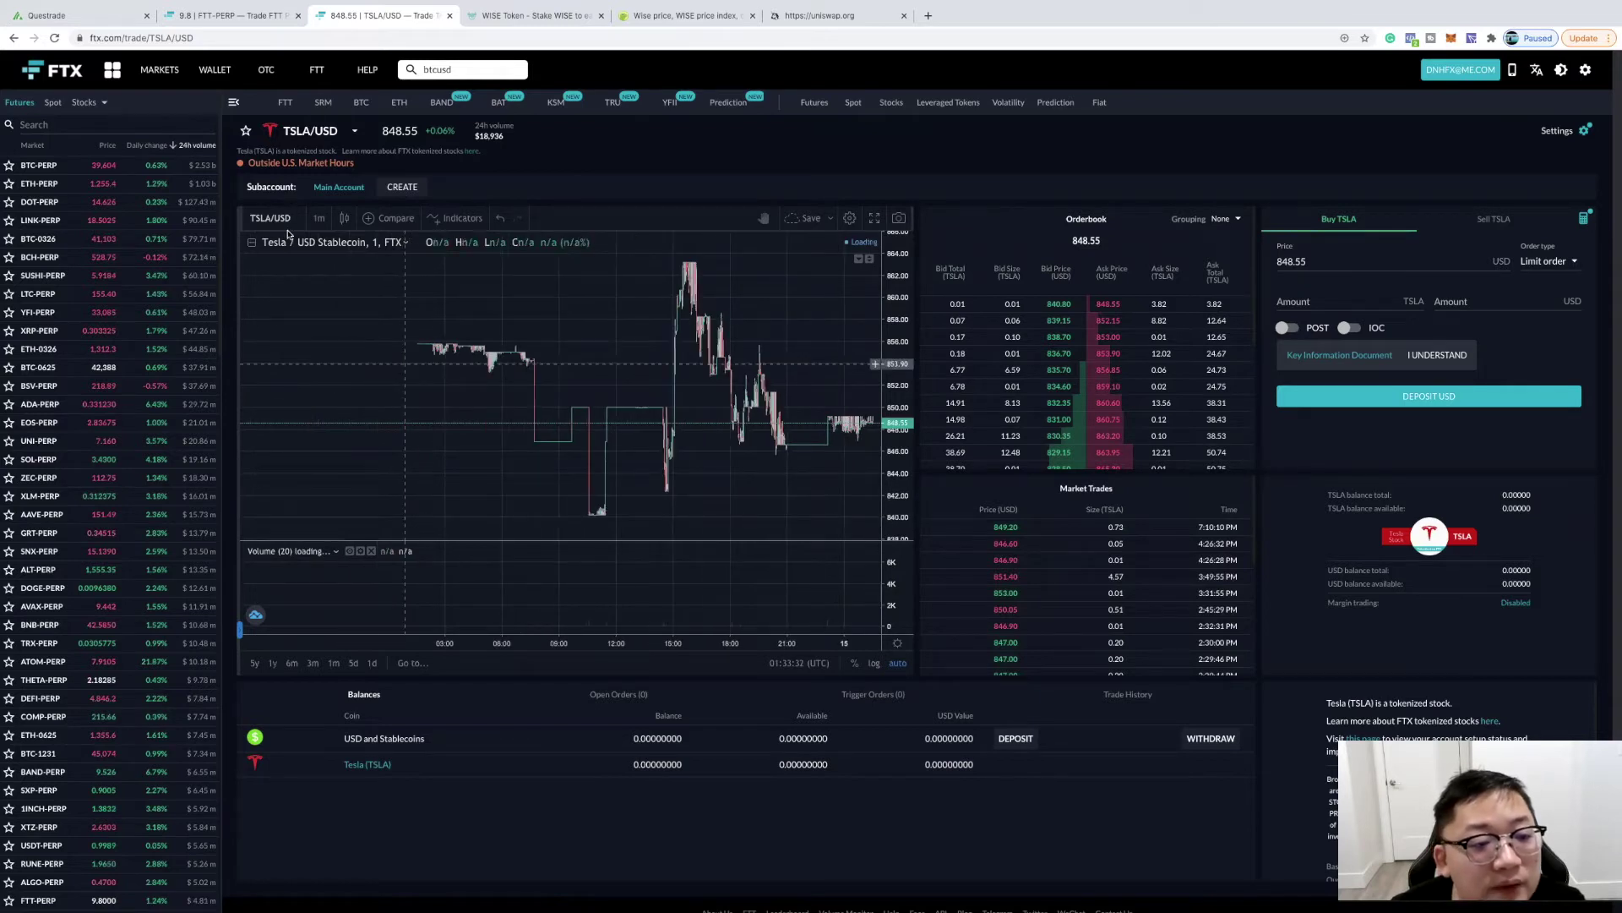
Open the TSLA/USD chart's interval dropdown from the 1m button
left_click(321, 220)
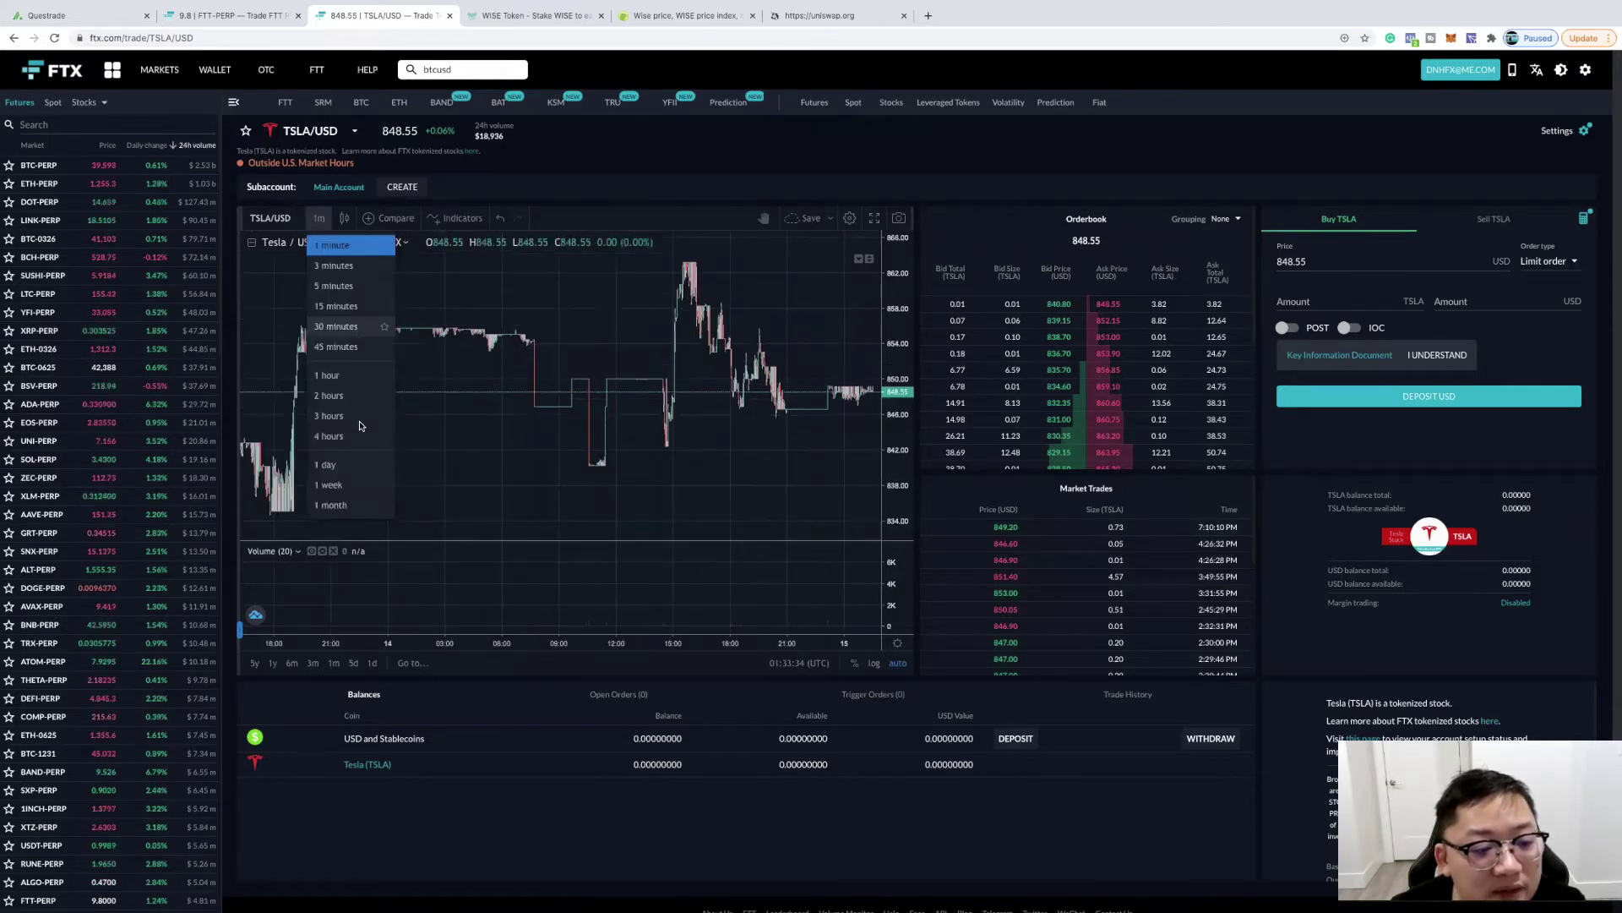
left_click(330, 435)
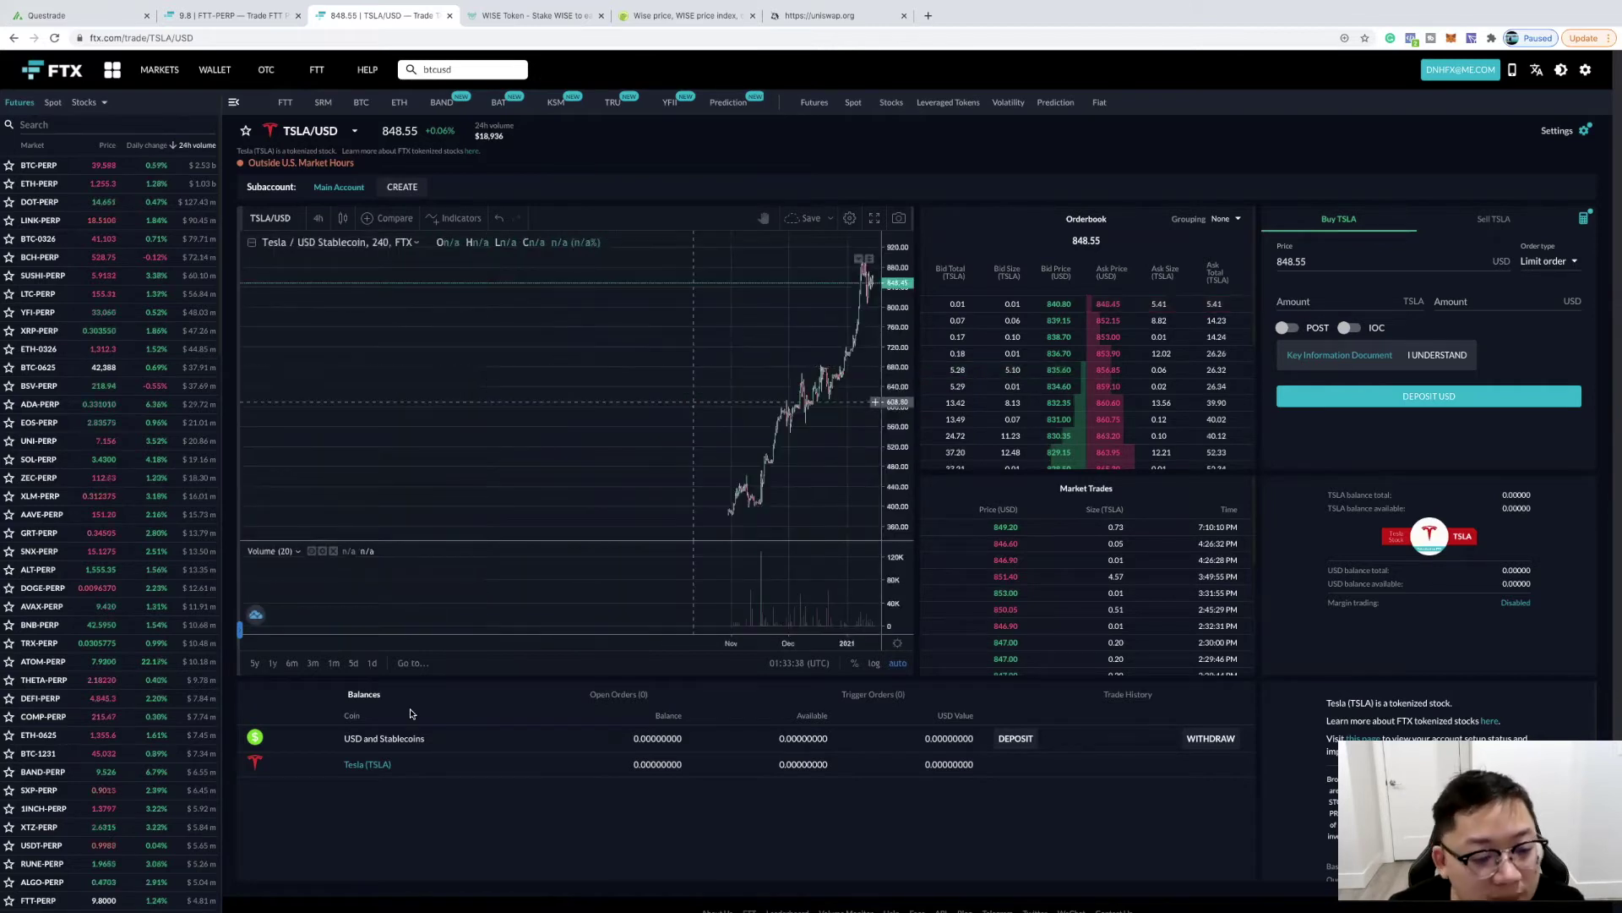
left_click(352, 663)
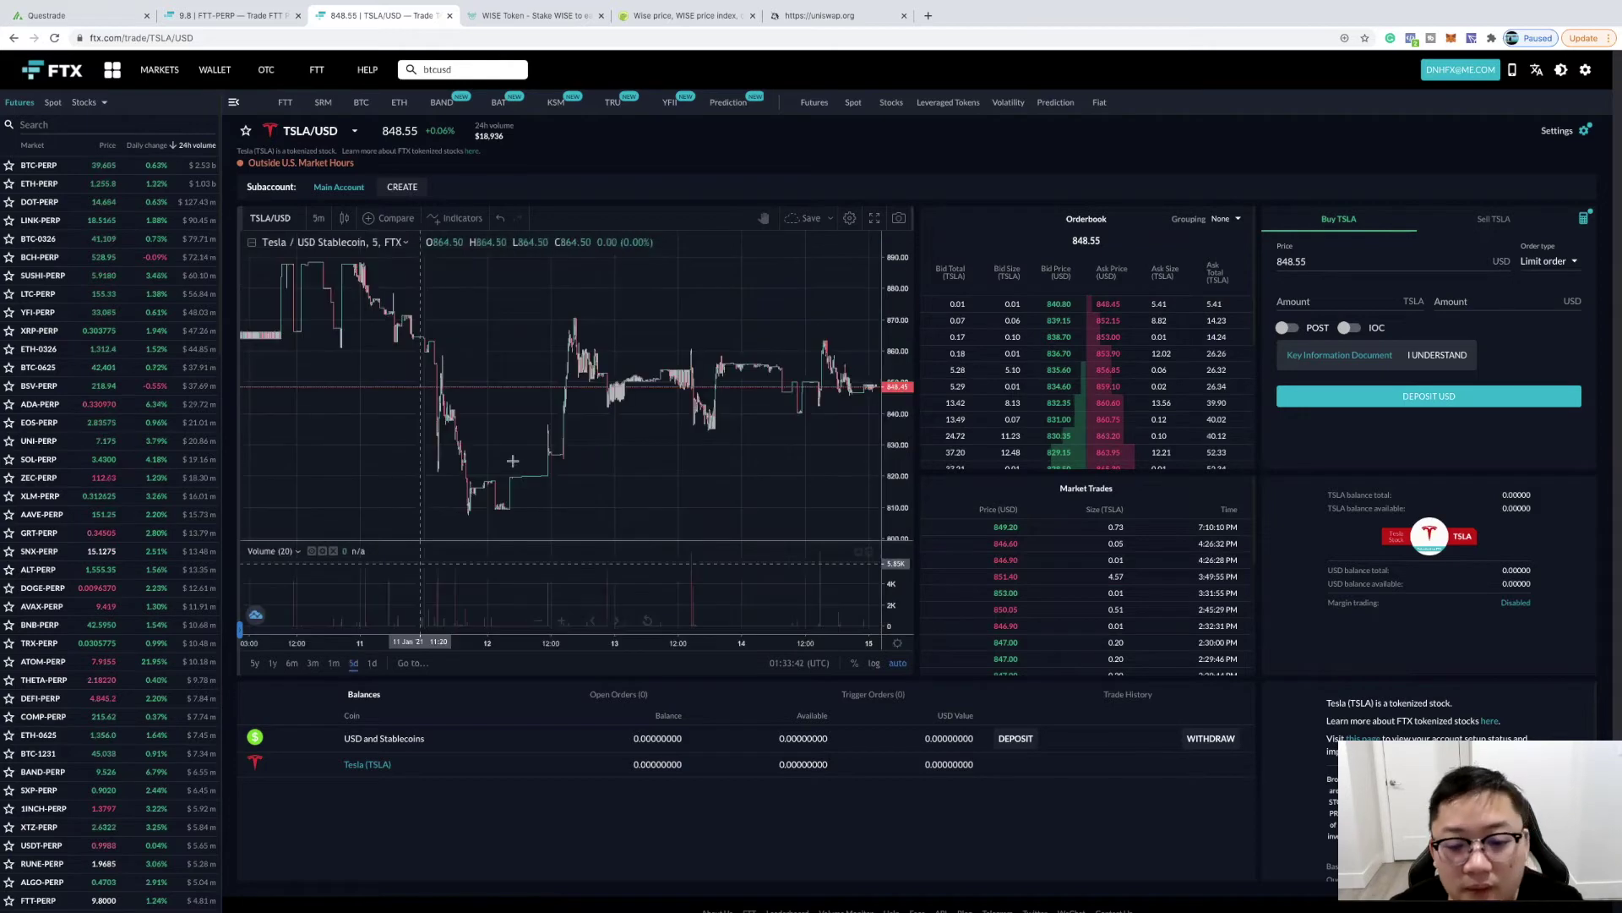
scroll(523, 505, "up", 2)
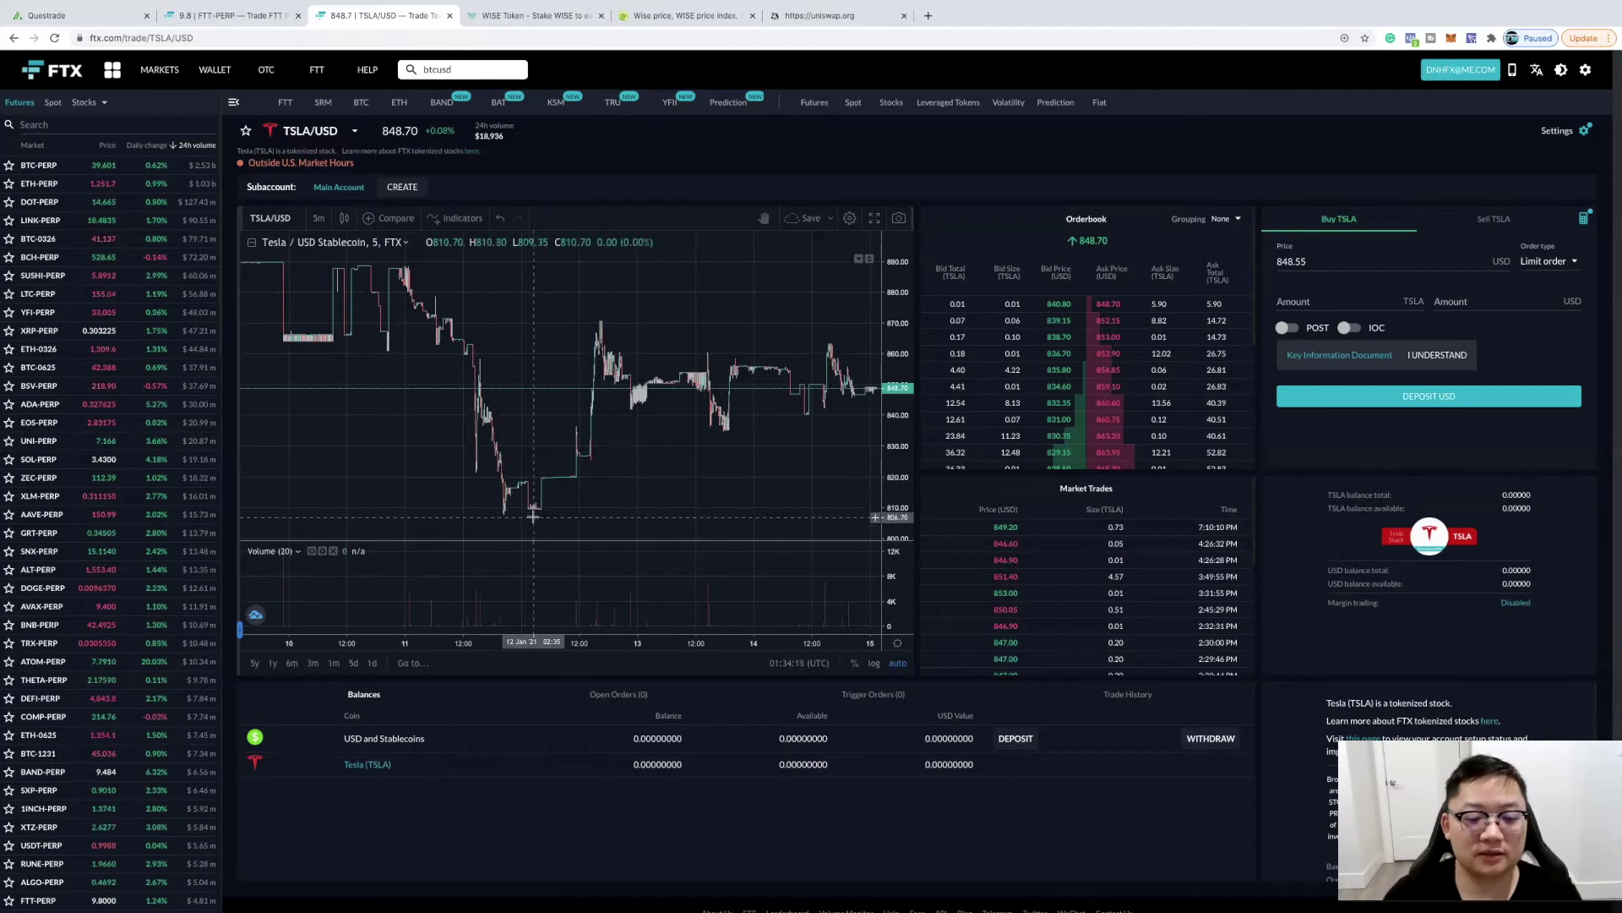
scroll(580, 384, "down", 1)
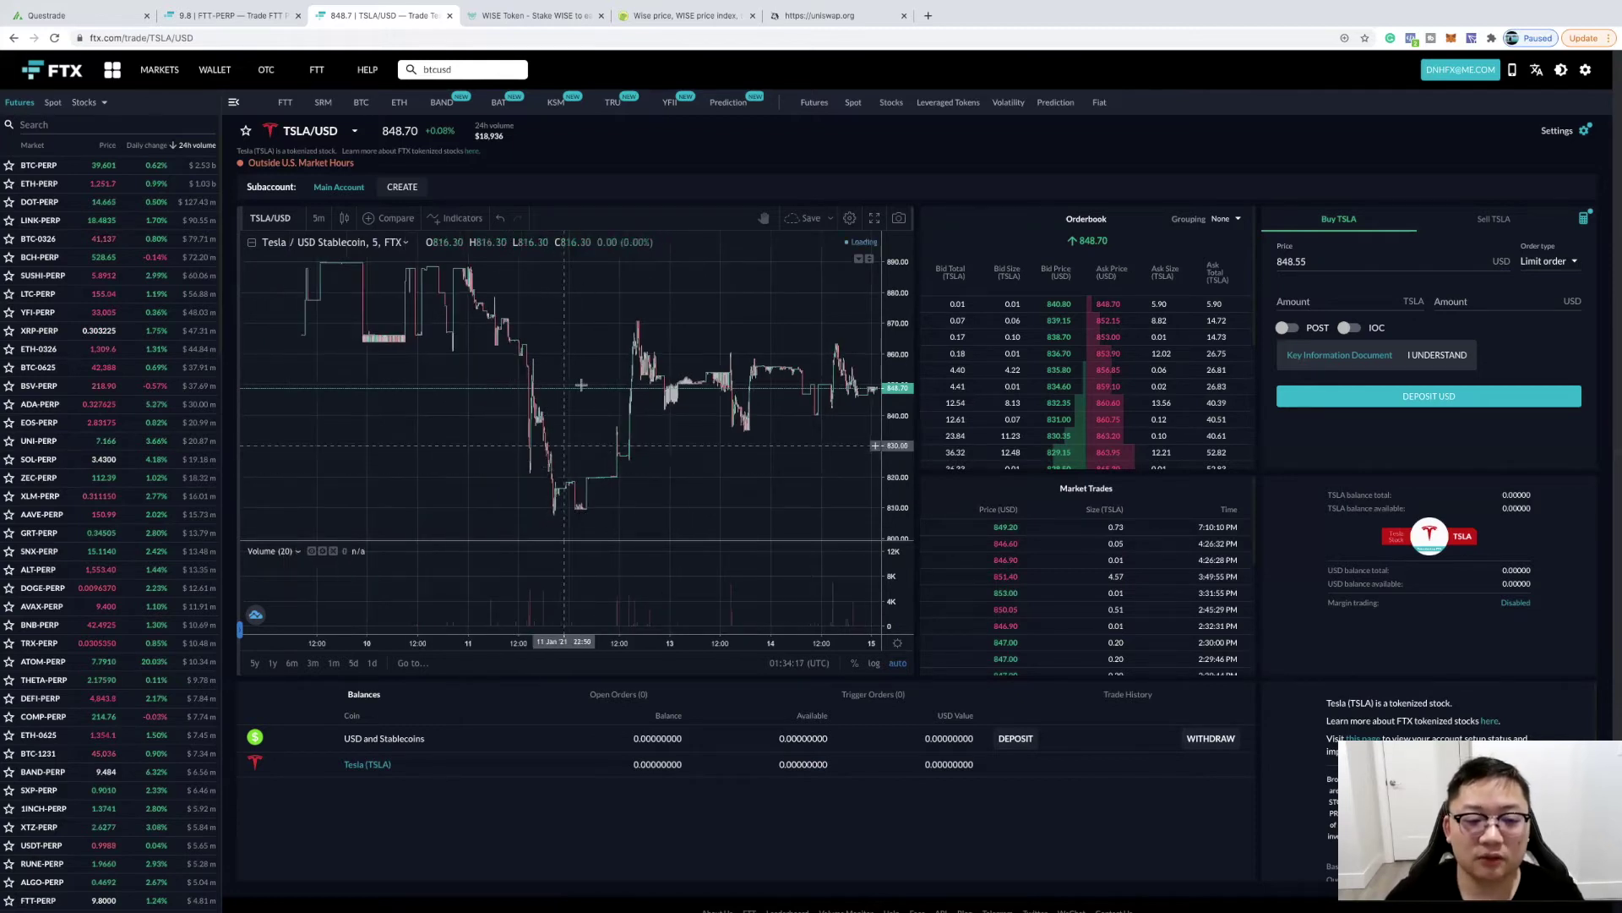
scroll(581, 385, "up", 2)
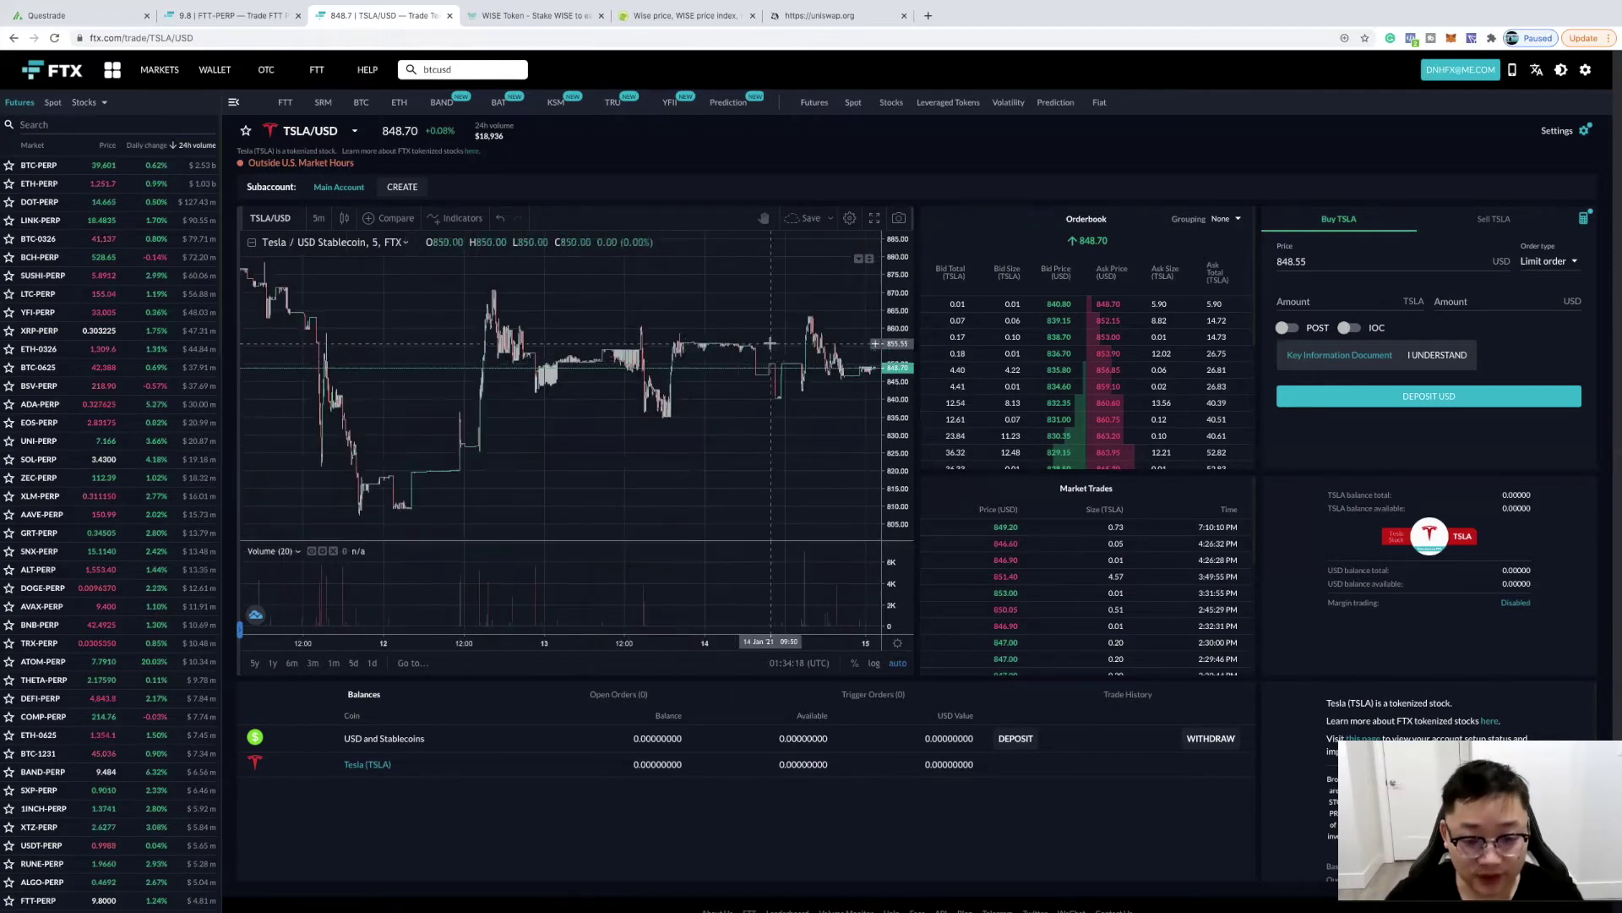
scroll(760, 345, "up", 1)
scroll(735, 349, "up", 1)
scroll(698, 352, "up", 1)
Pan the TSLA chart to earlier candles, then open the footer's Fees help article
left_click_drag(691, 355, 676, 360)
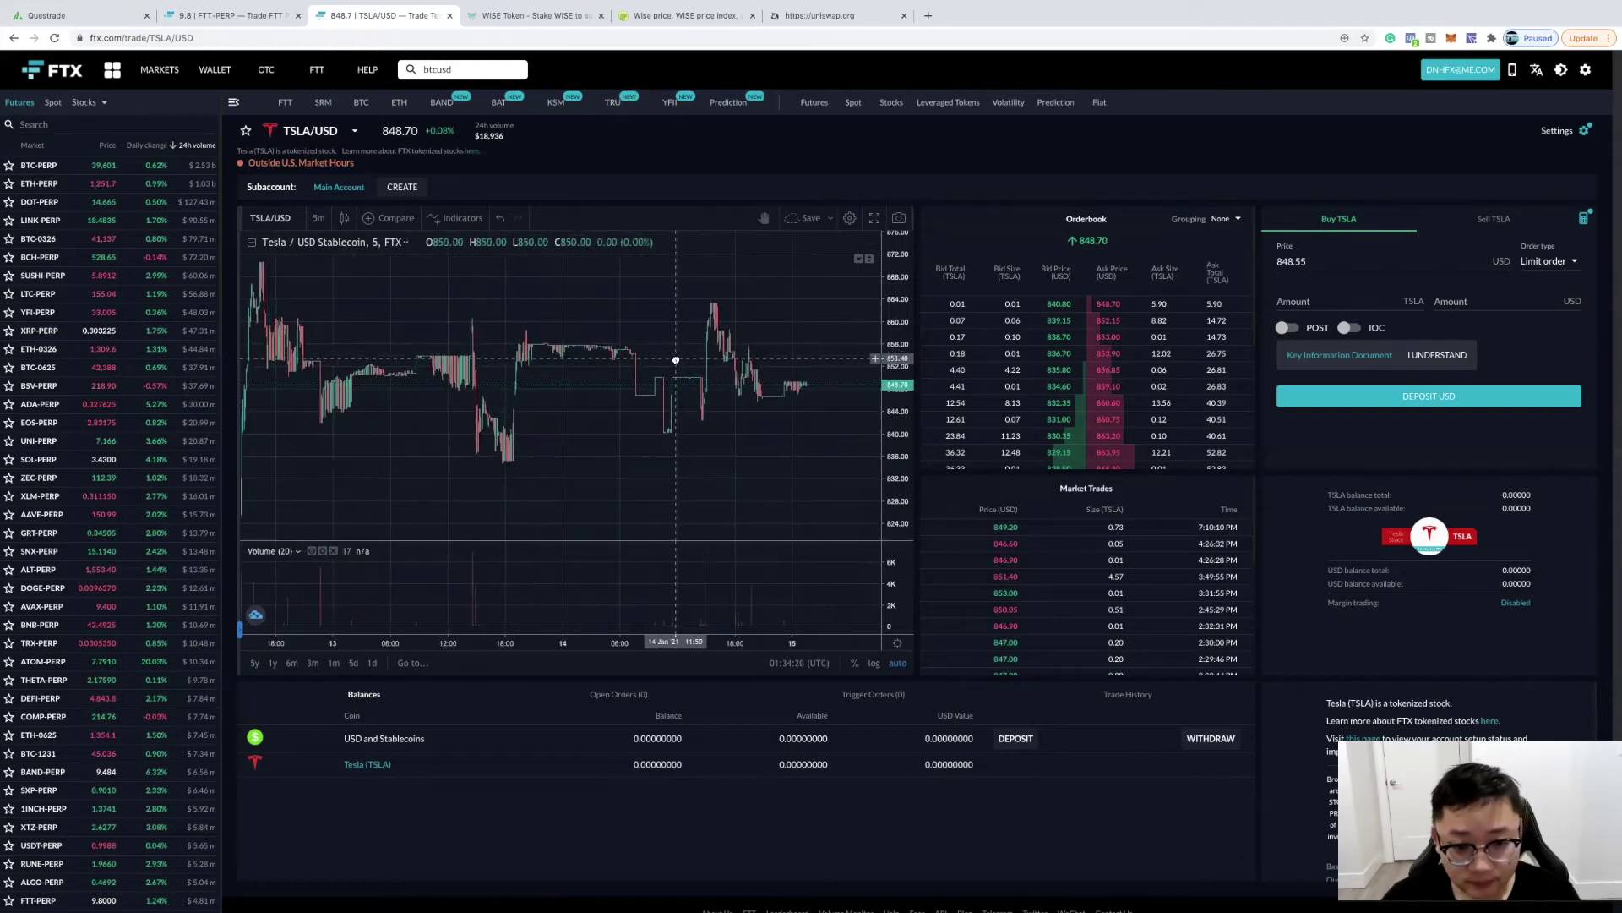
scroll(683, 357, "up", 1)
scroll(694, 334, "up", 1)
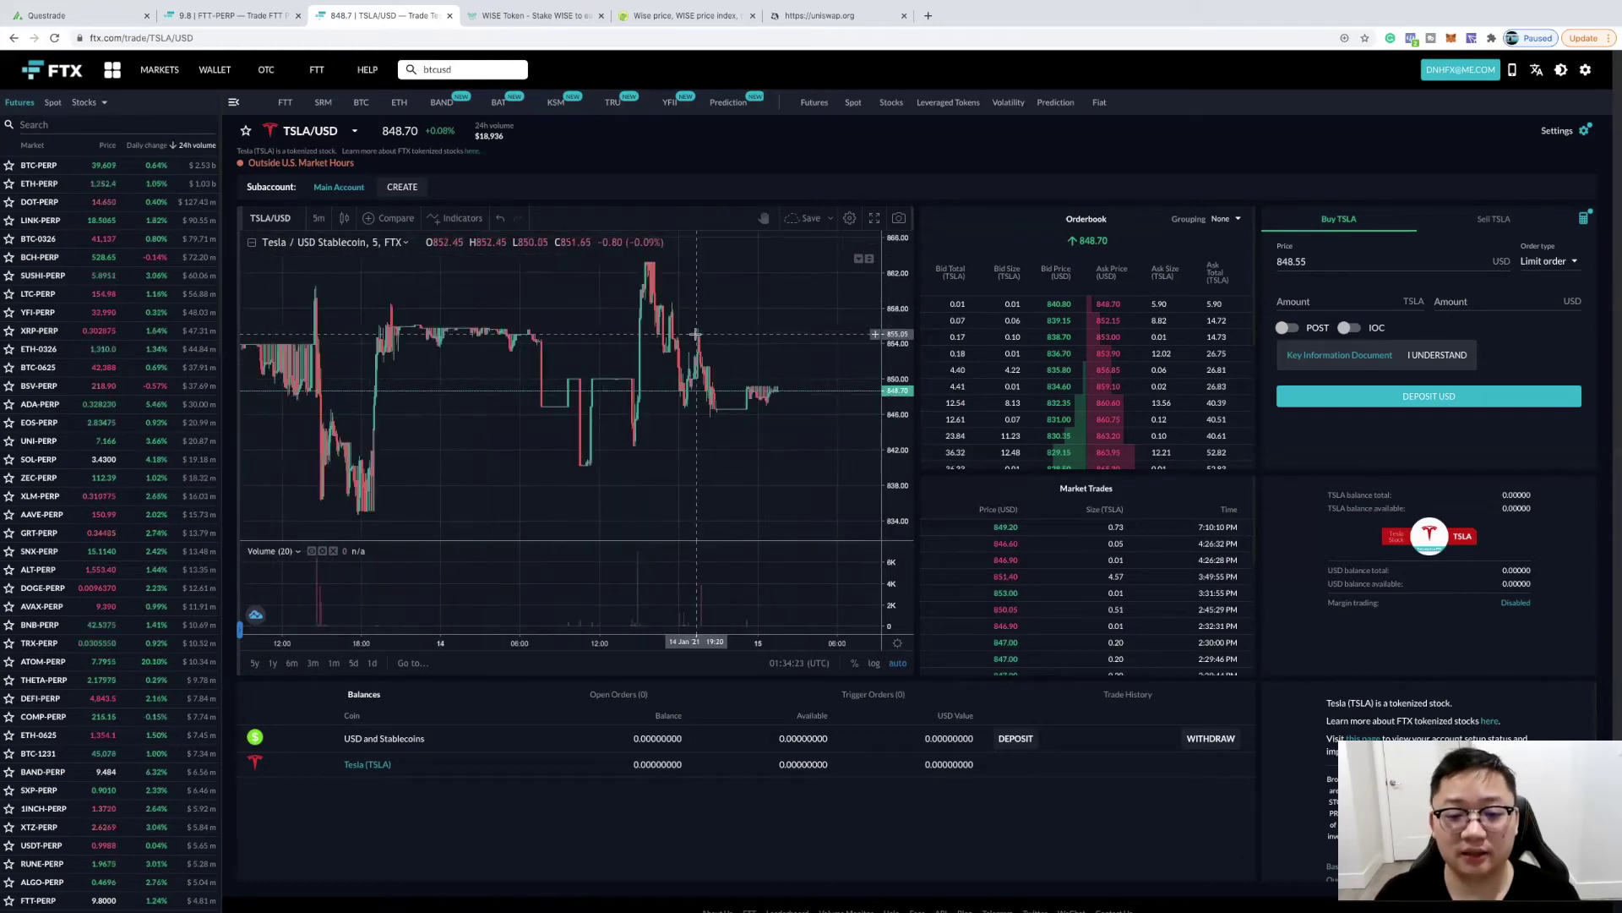
scroll(696, 333, "up", 1)
scroll(694, 333, "up", 1)
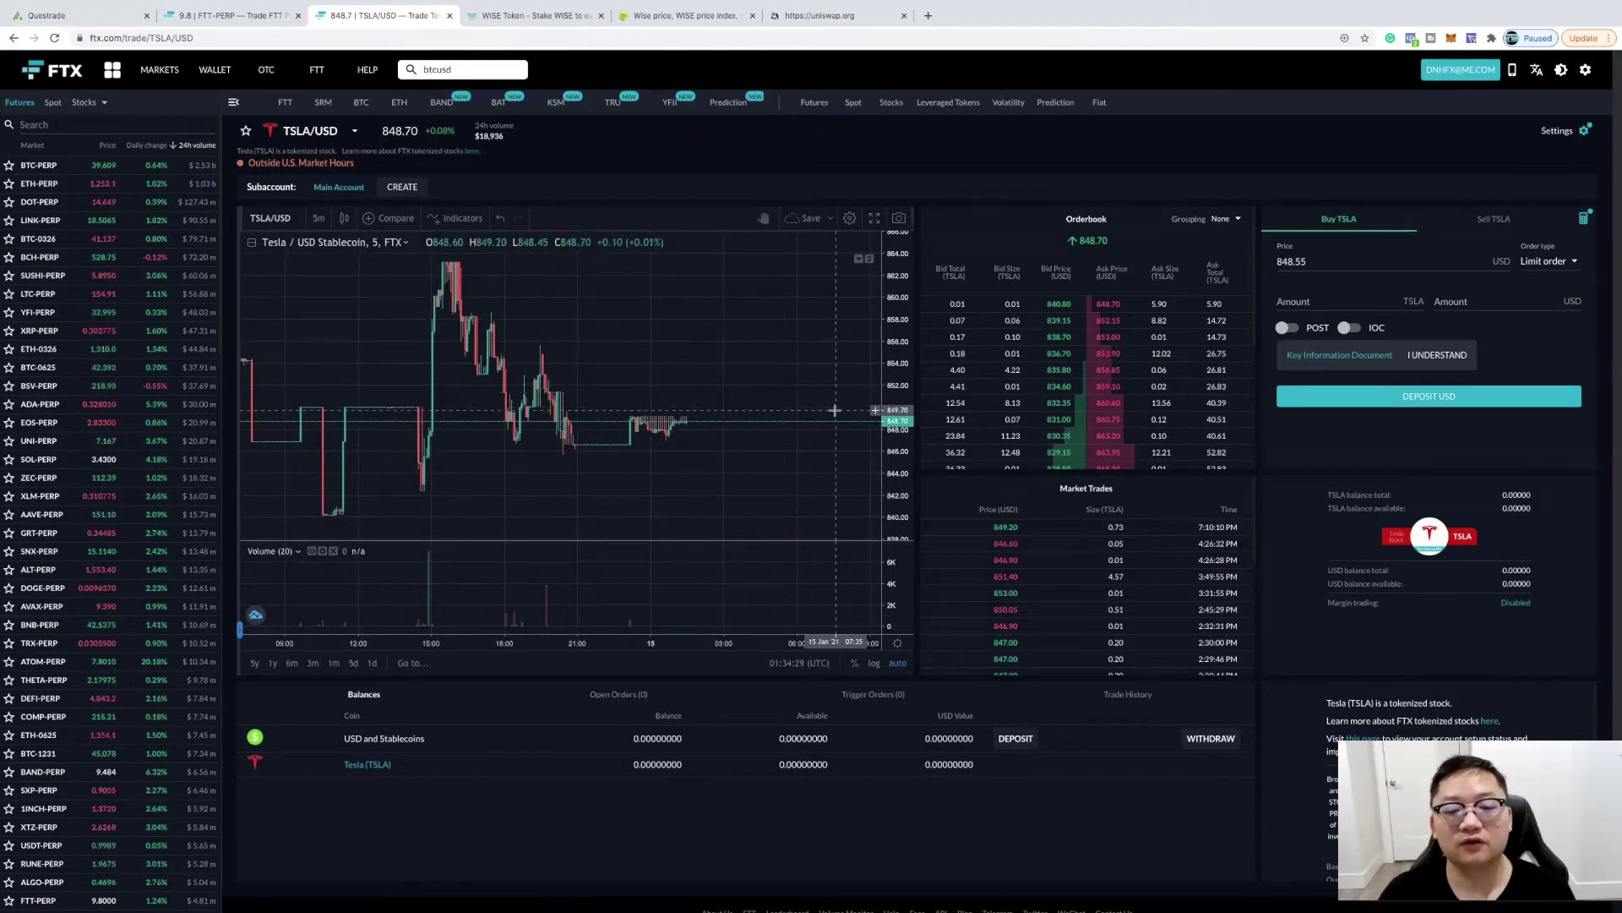
scroll(588, 379, "up", 1)
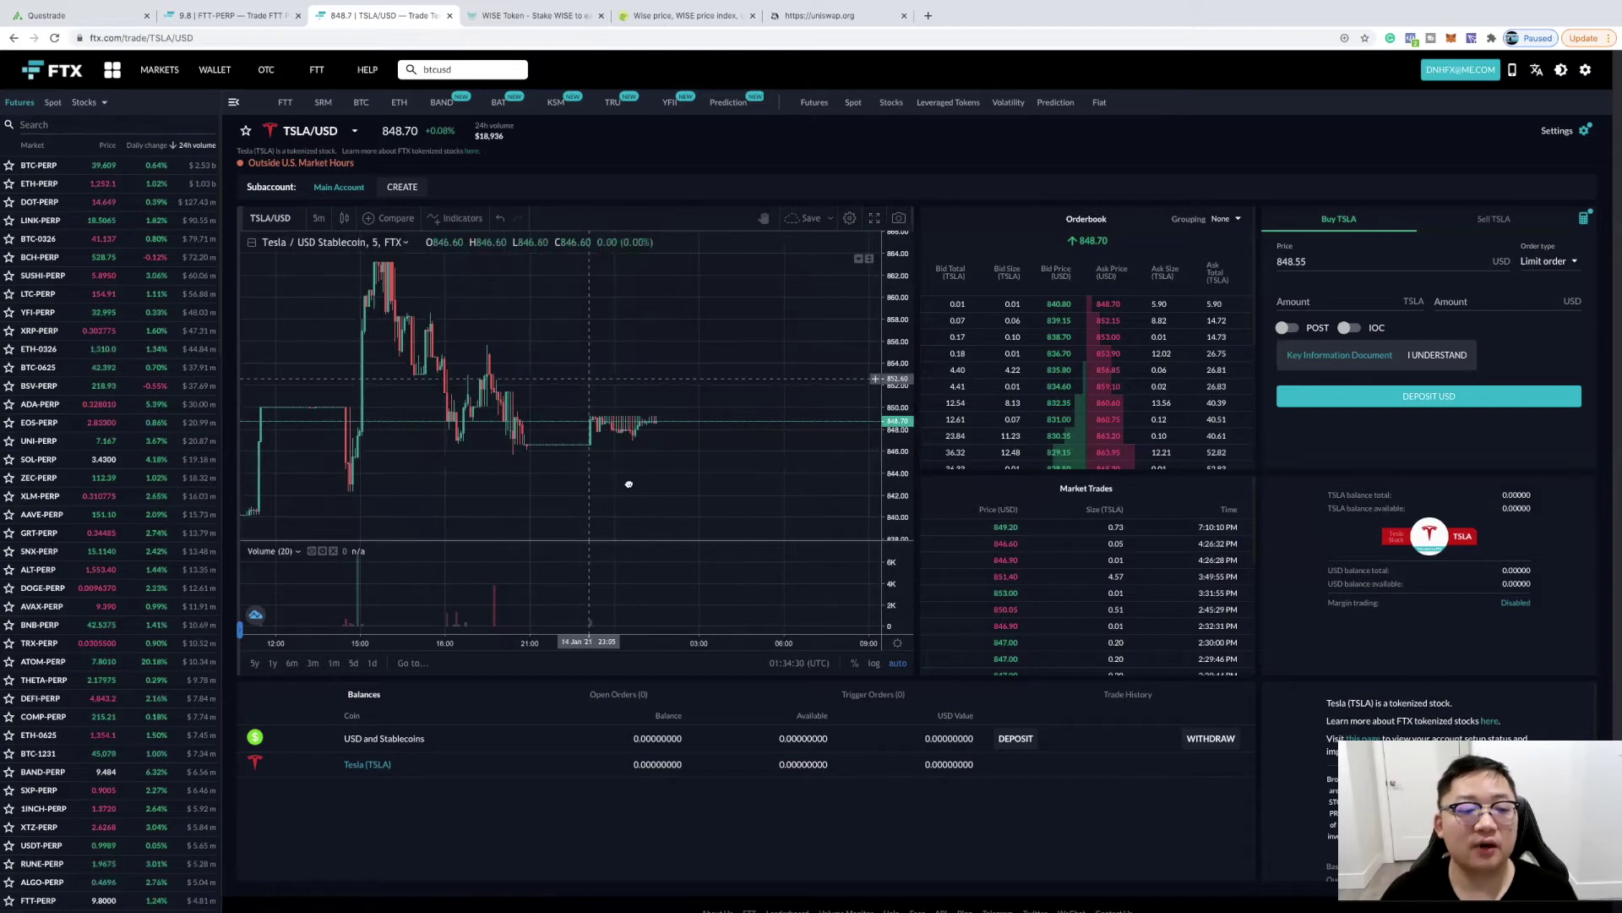
left_click_drag(587, 377, 662, 490)
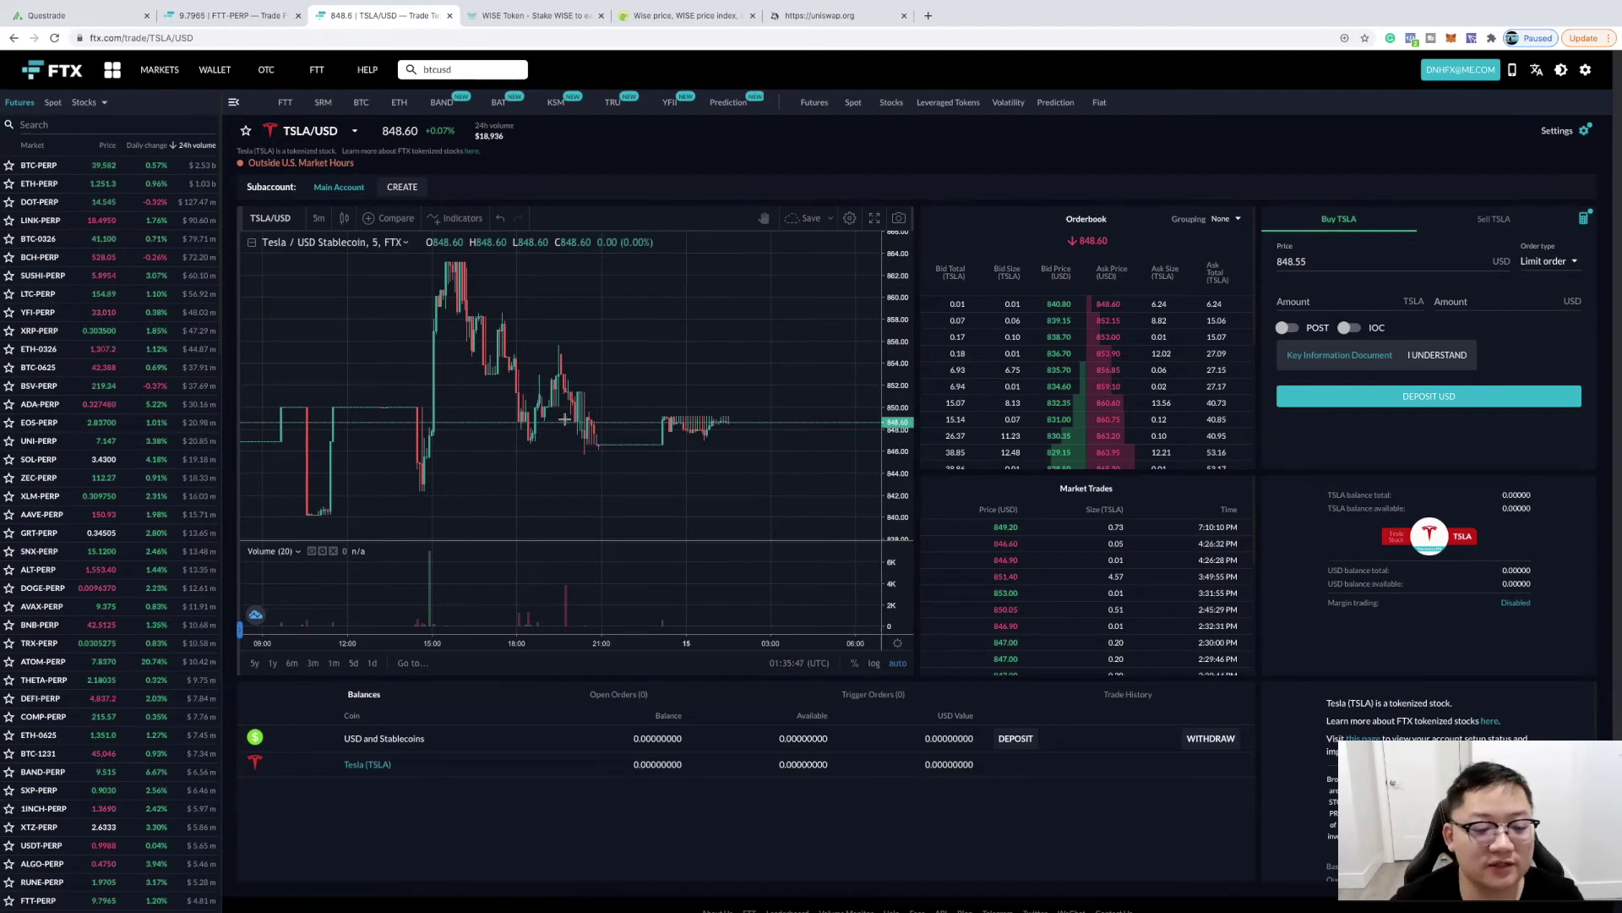
scroll(566, 430, "down", 2)
scroll(1027, 822, "down", 1)
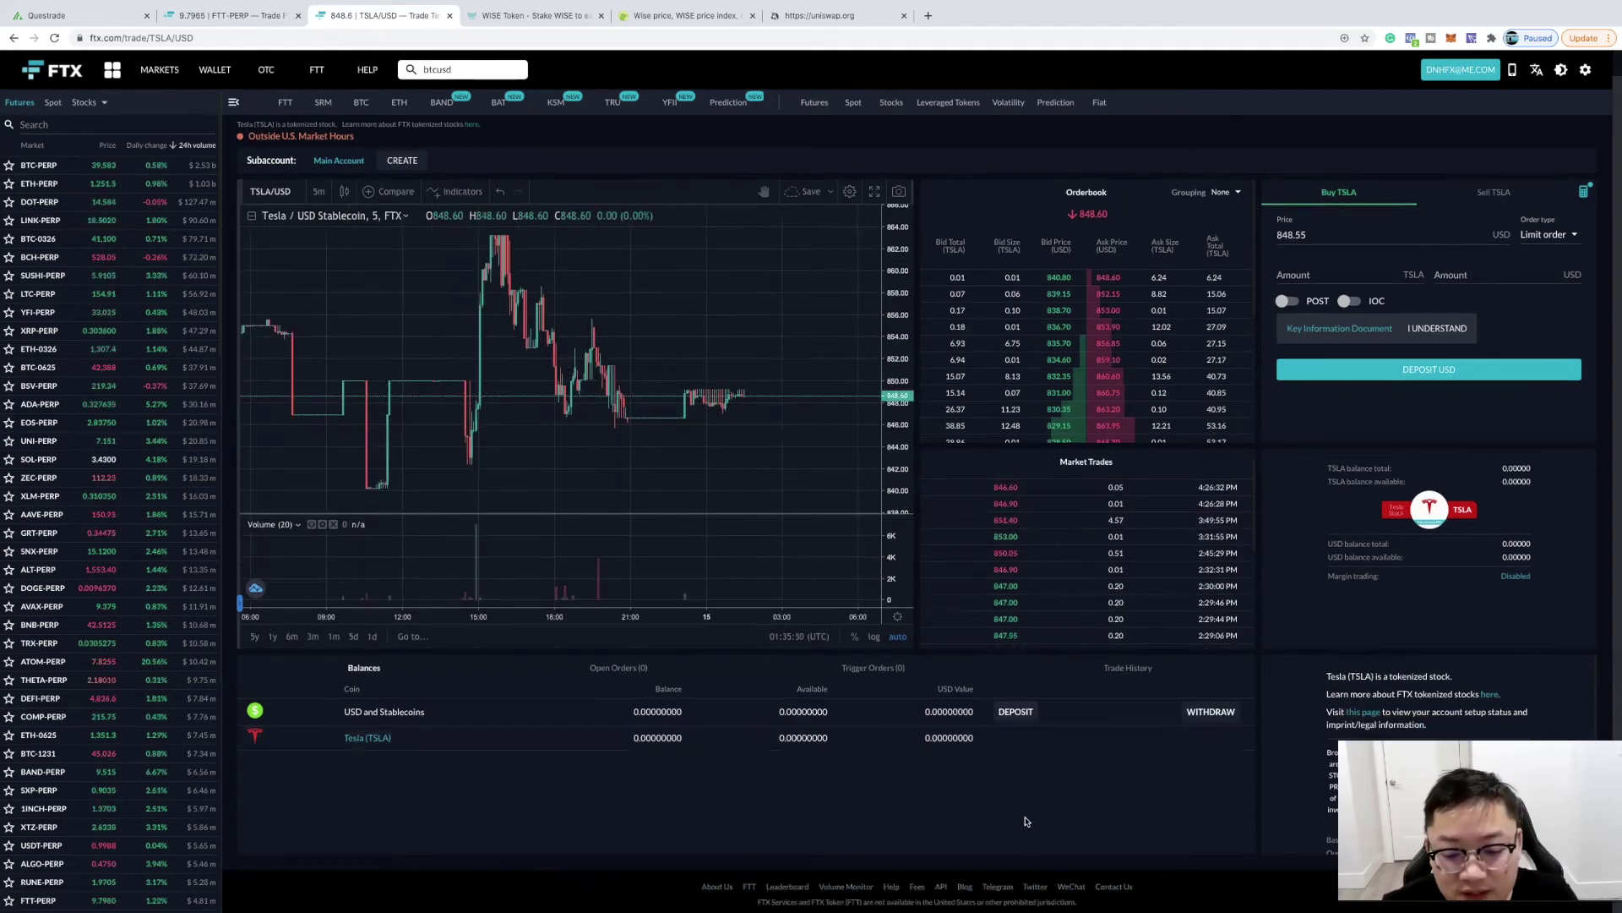
left_click(918, 888)
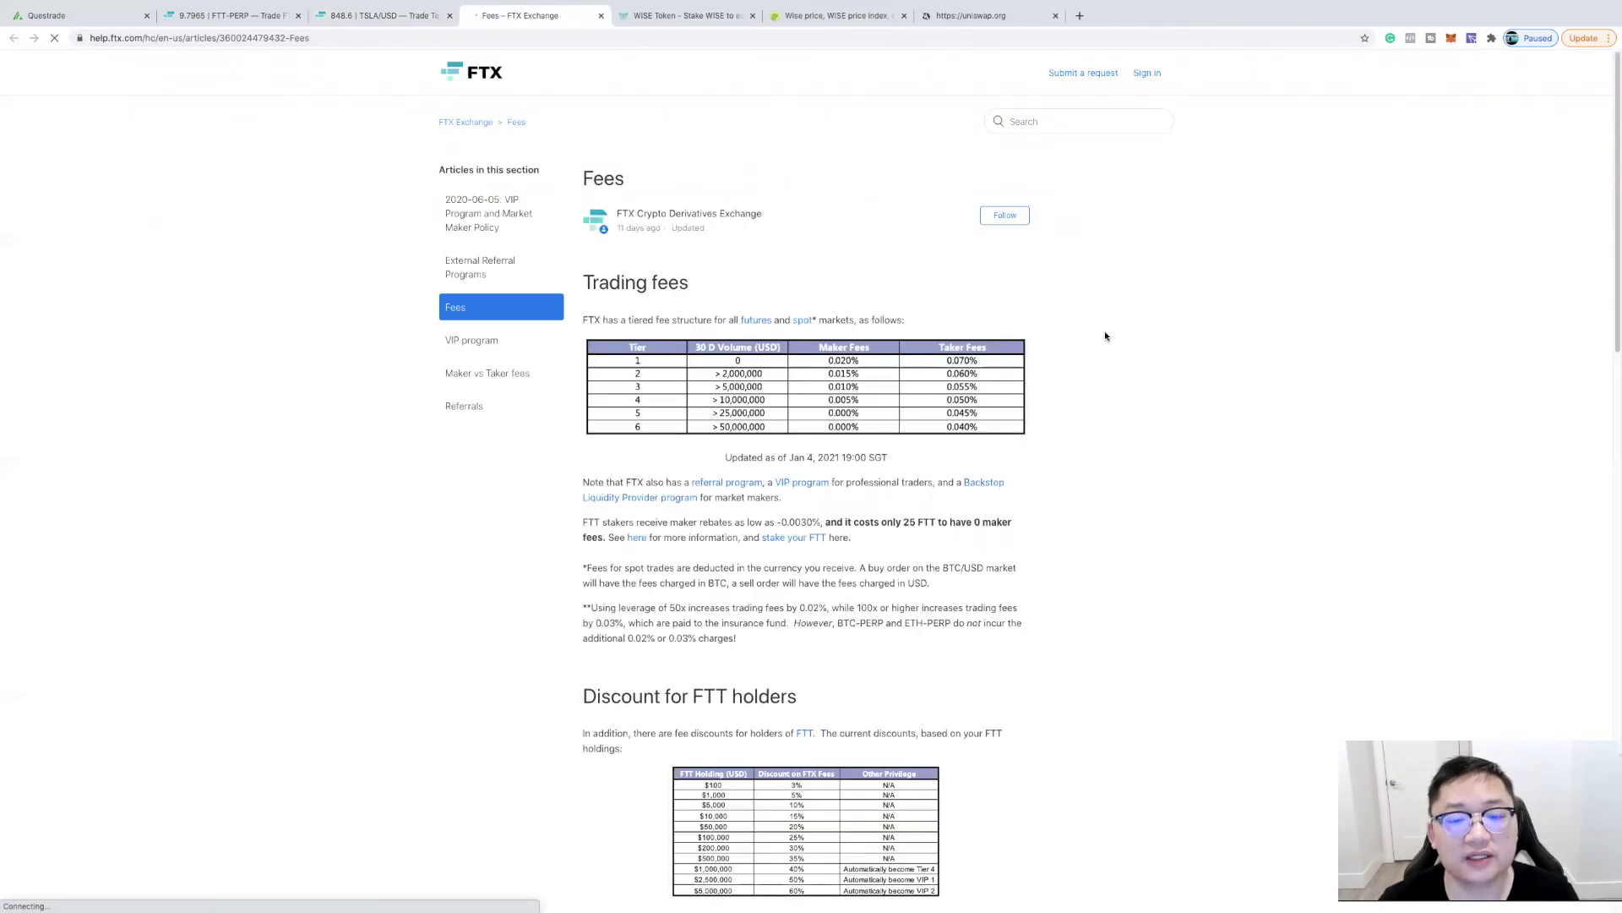
scroll(1104, 333, "down", 2)
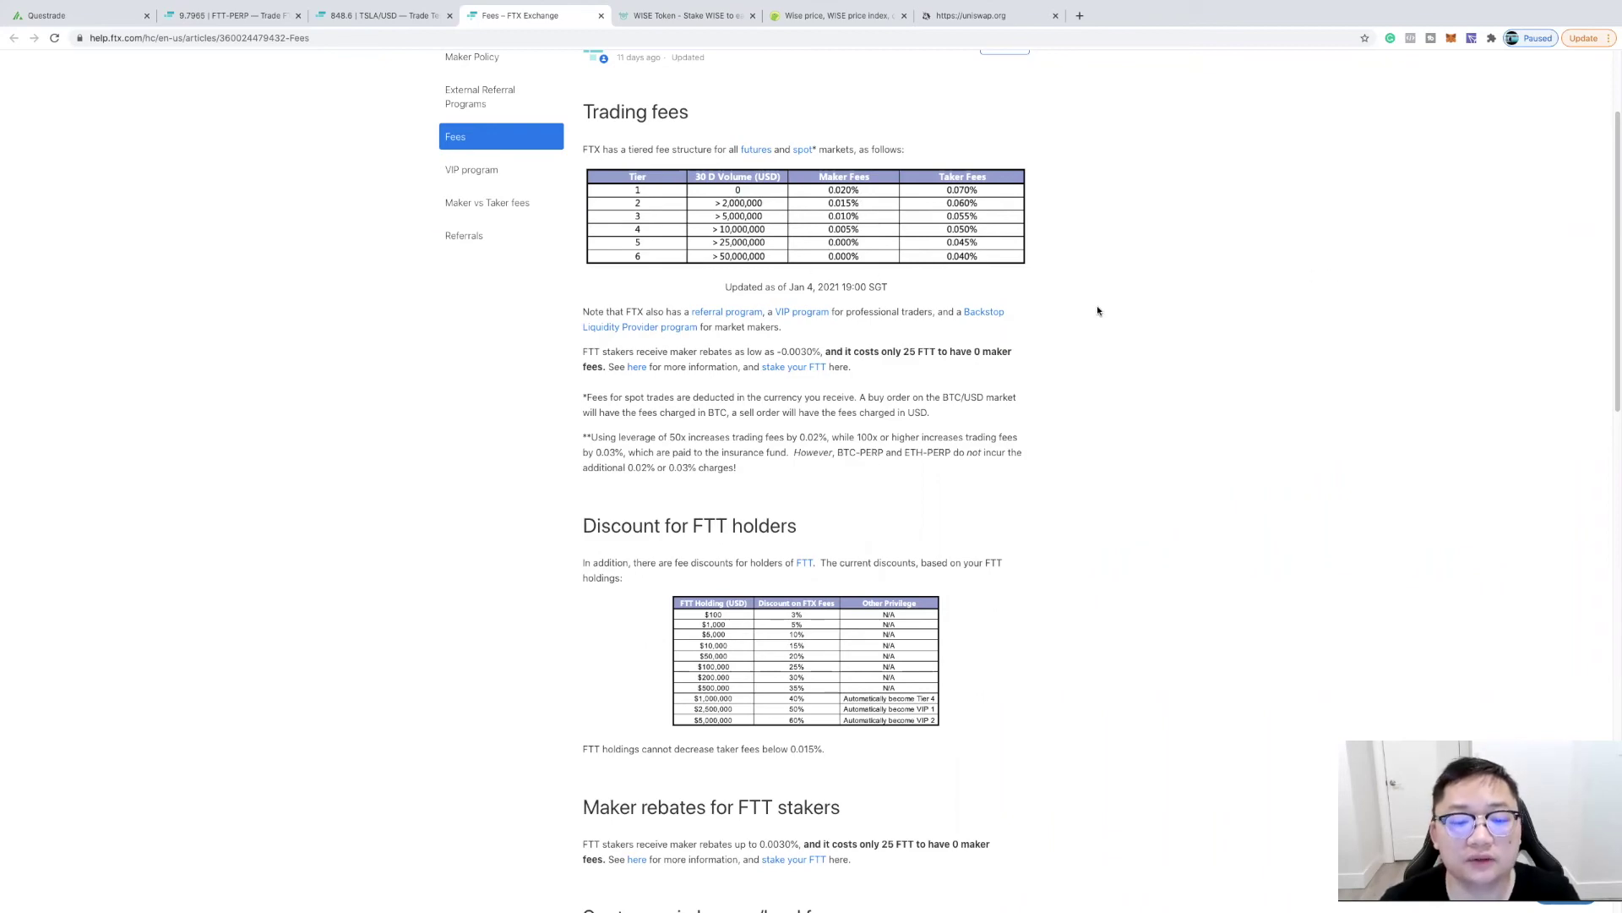
scroll(1097, 310, "down", 3)
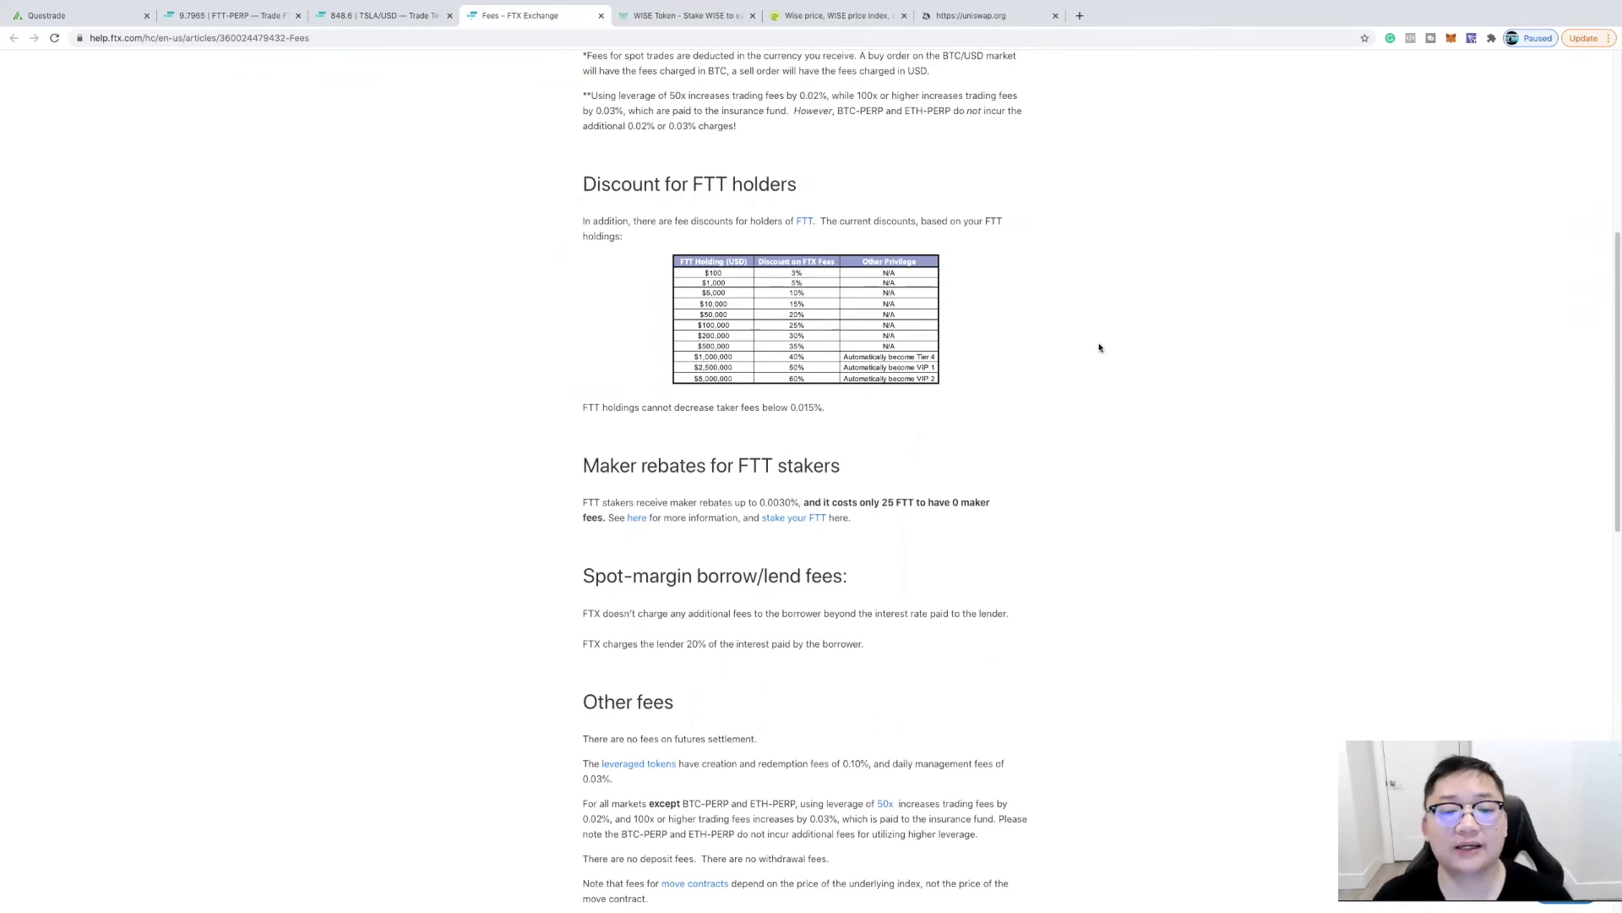
scroll(1055, 369, "down", 3)
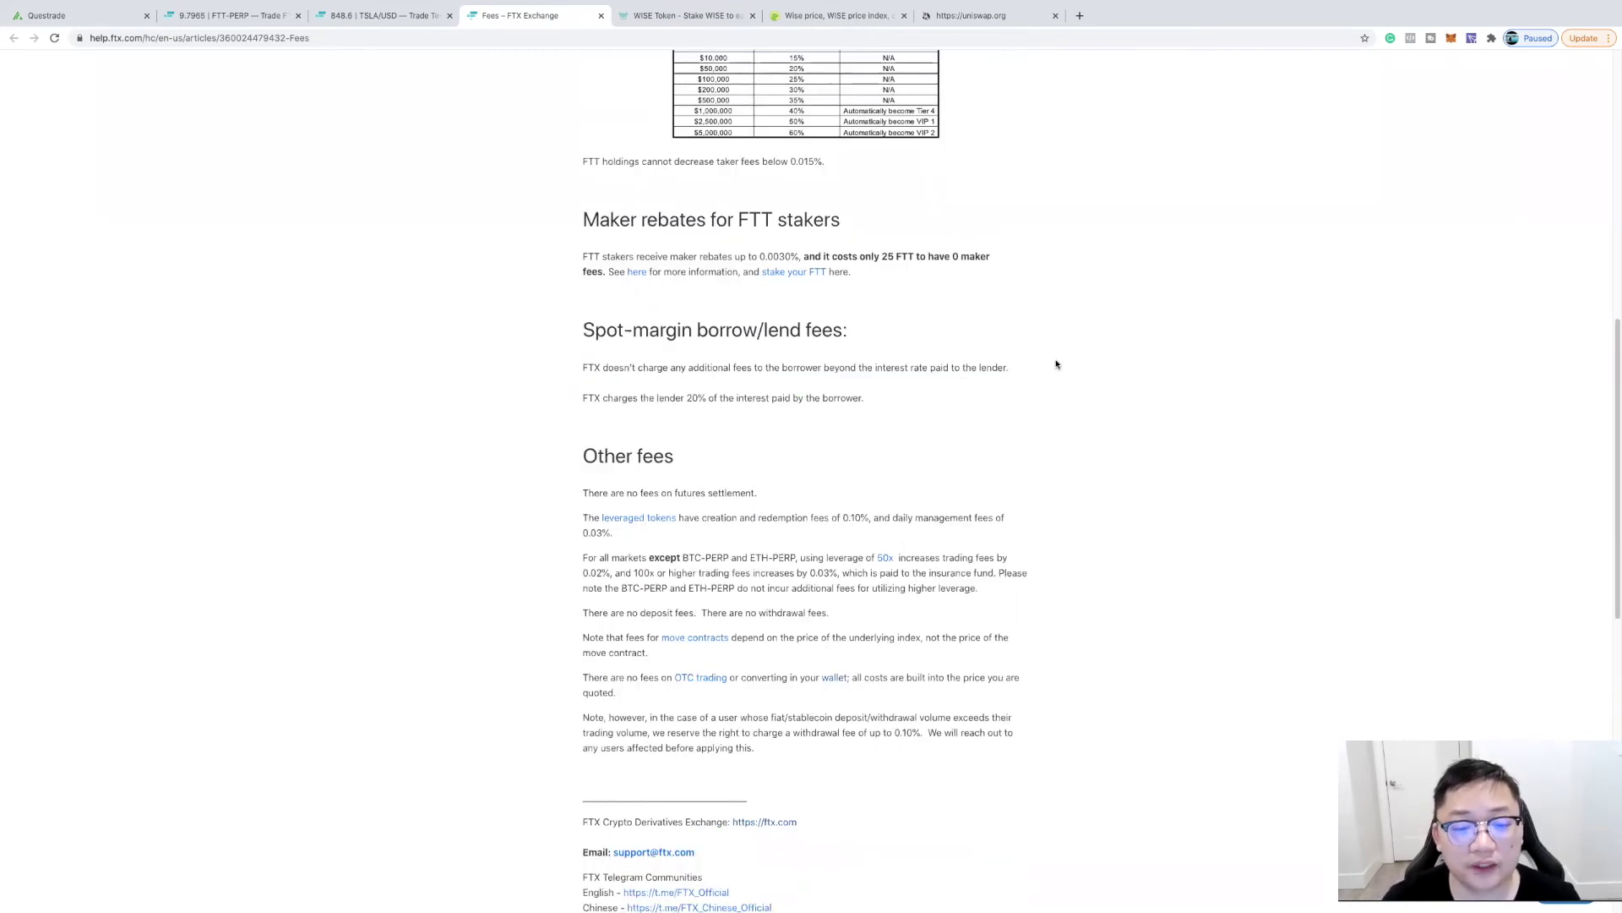
scroll(1056, 364, "down", 3)
scroll(1056, 364, "down", 5)
scroll(1056, 363, "up", 10)
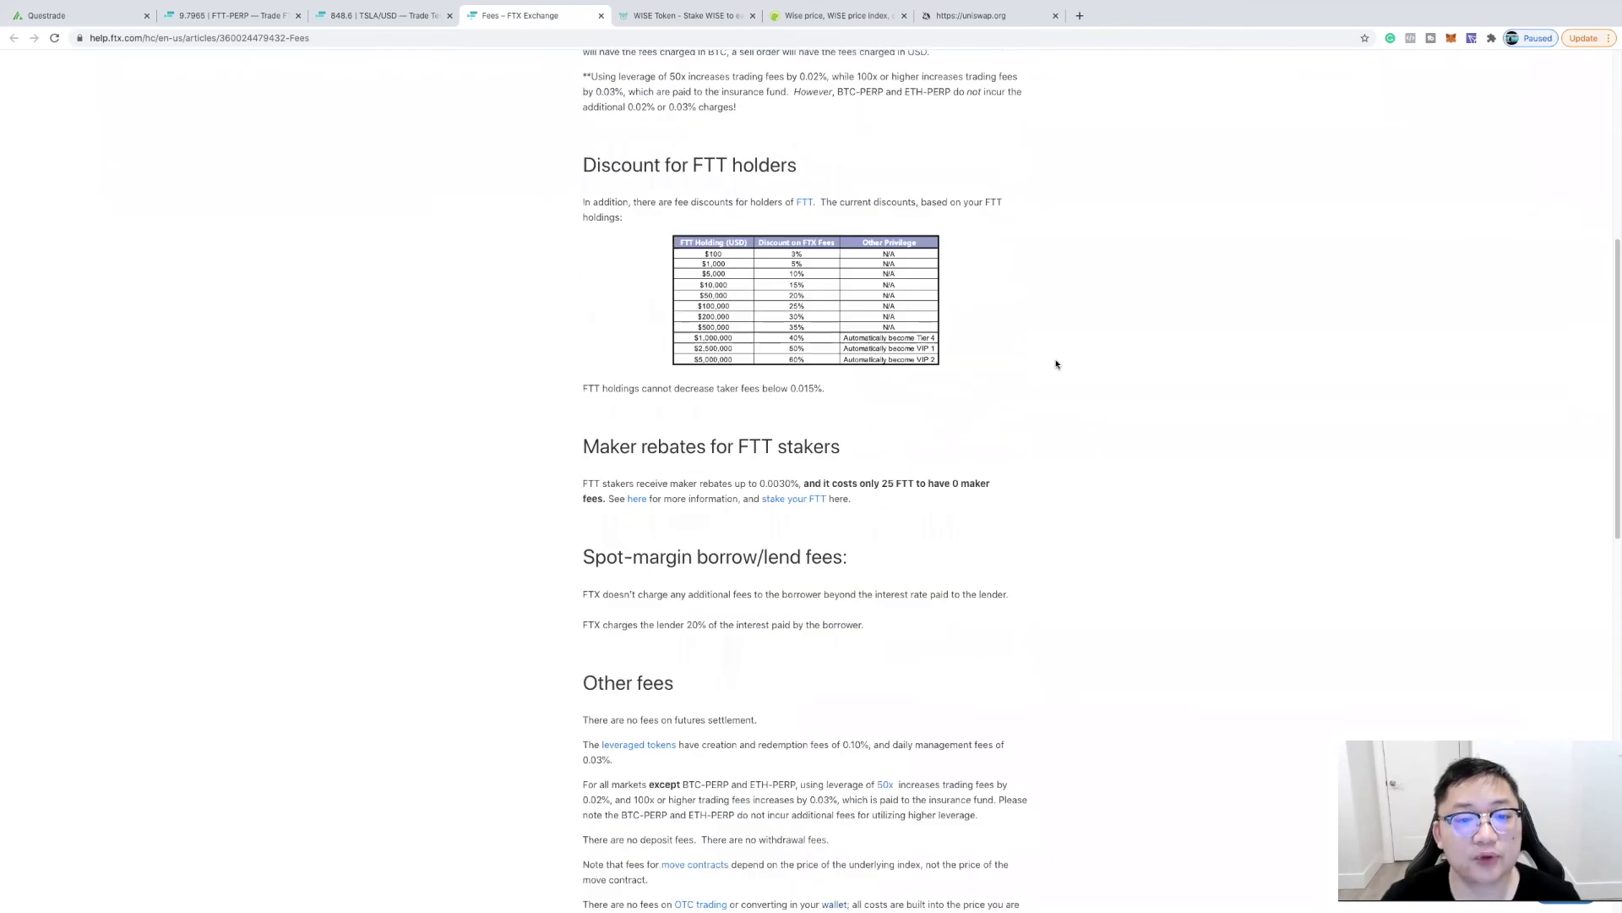
scroll(1055, 364, "up", 5)
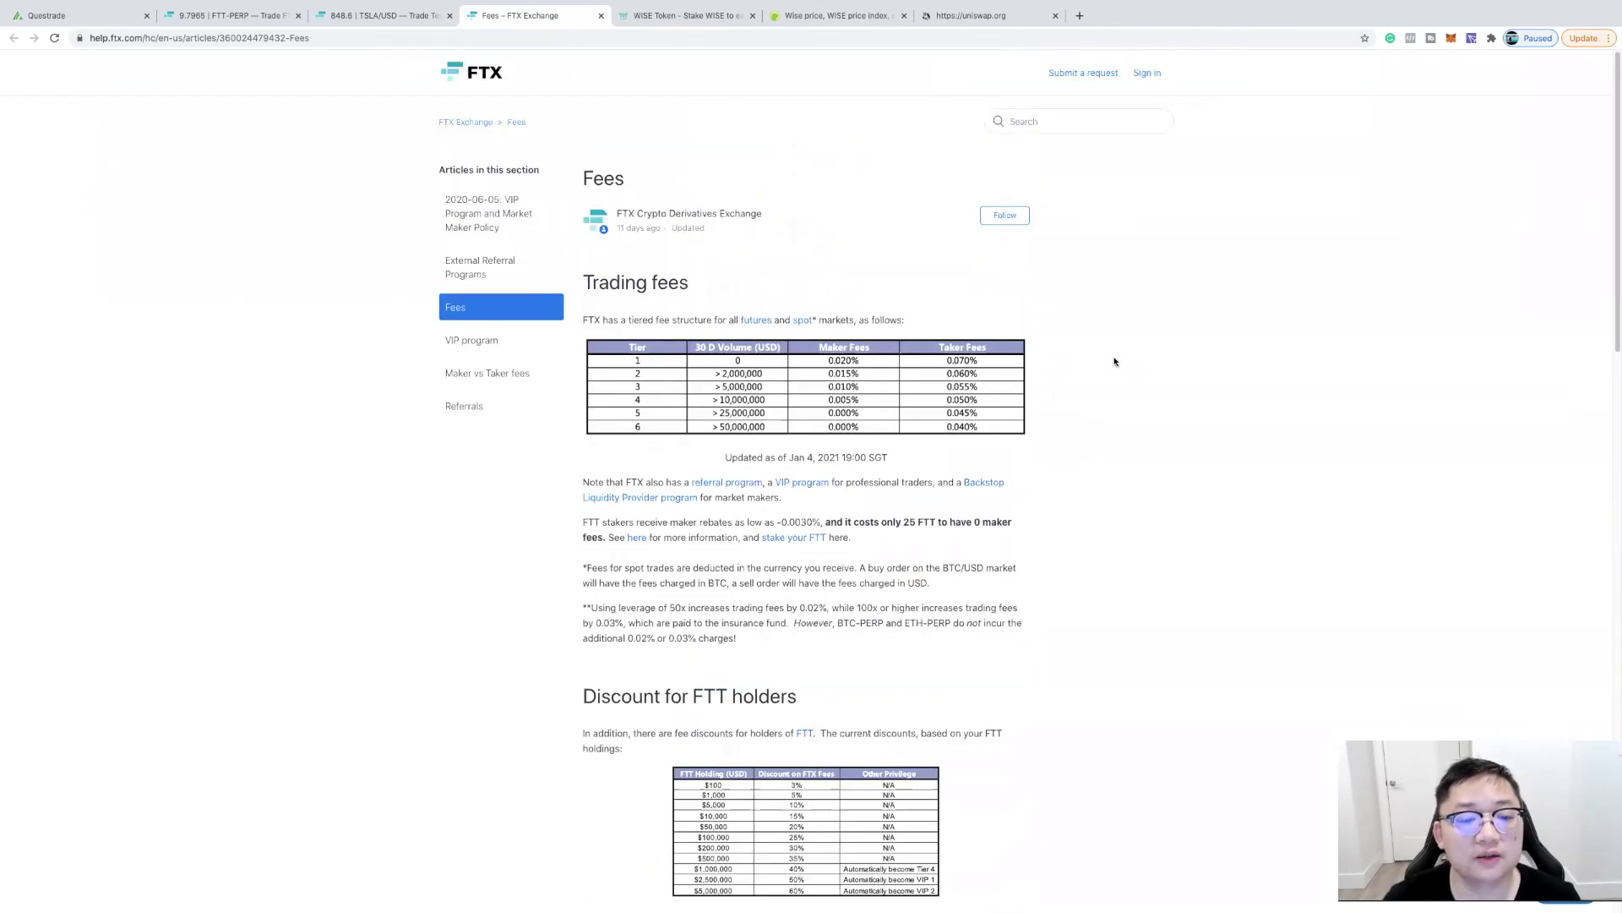
Open the Referrals article from the help center's left sidebar
left_click(514, 414)
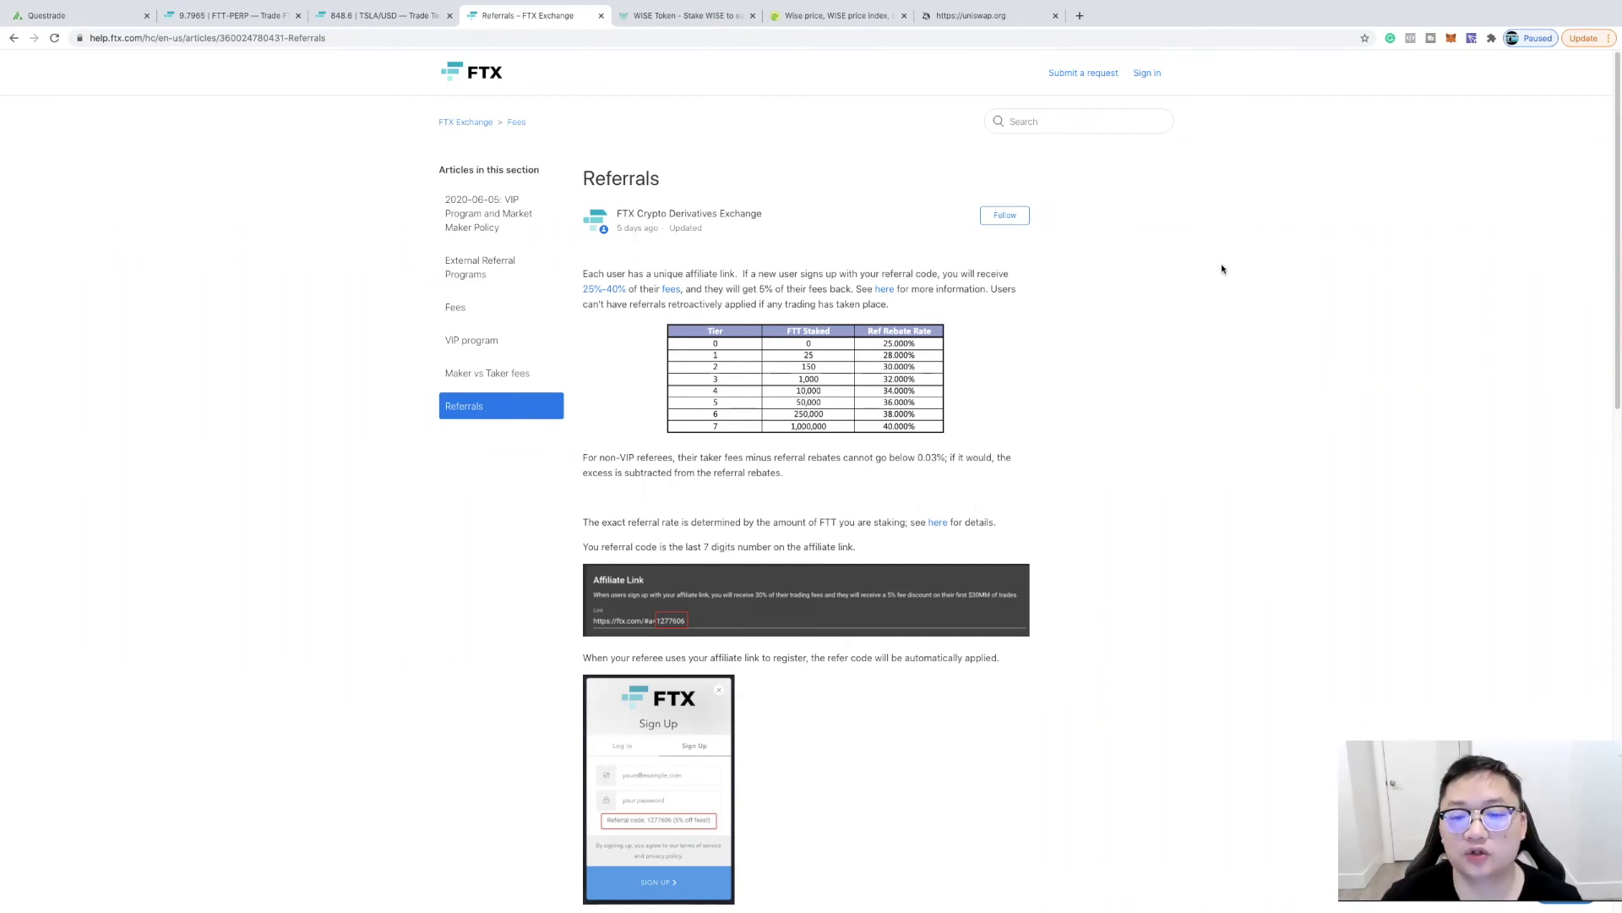
Visit the FTT-PERP tab, return to TSLA/USD, then go to the FTX homepage
left_click(241, 17)
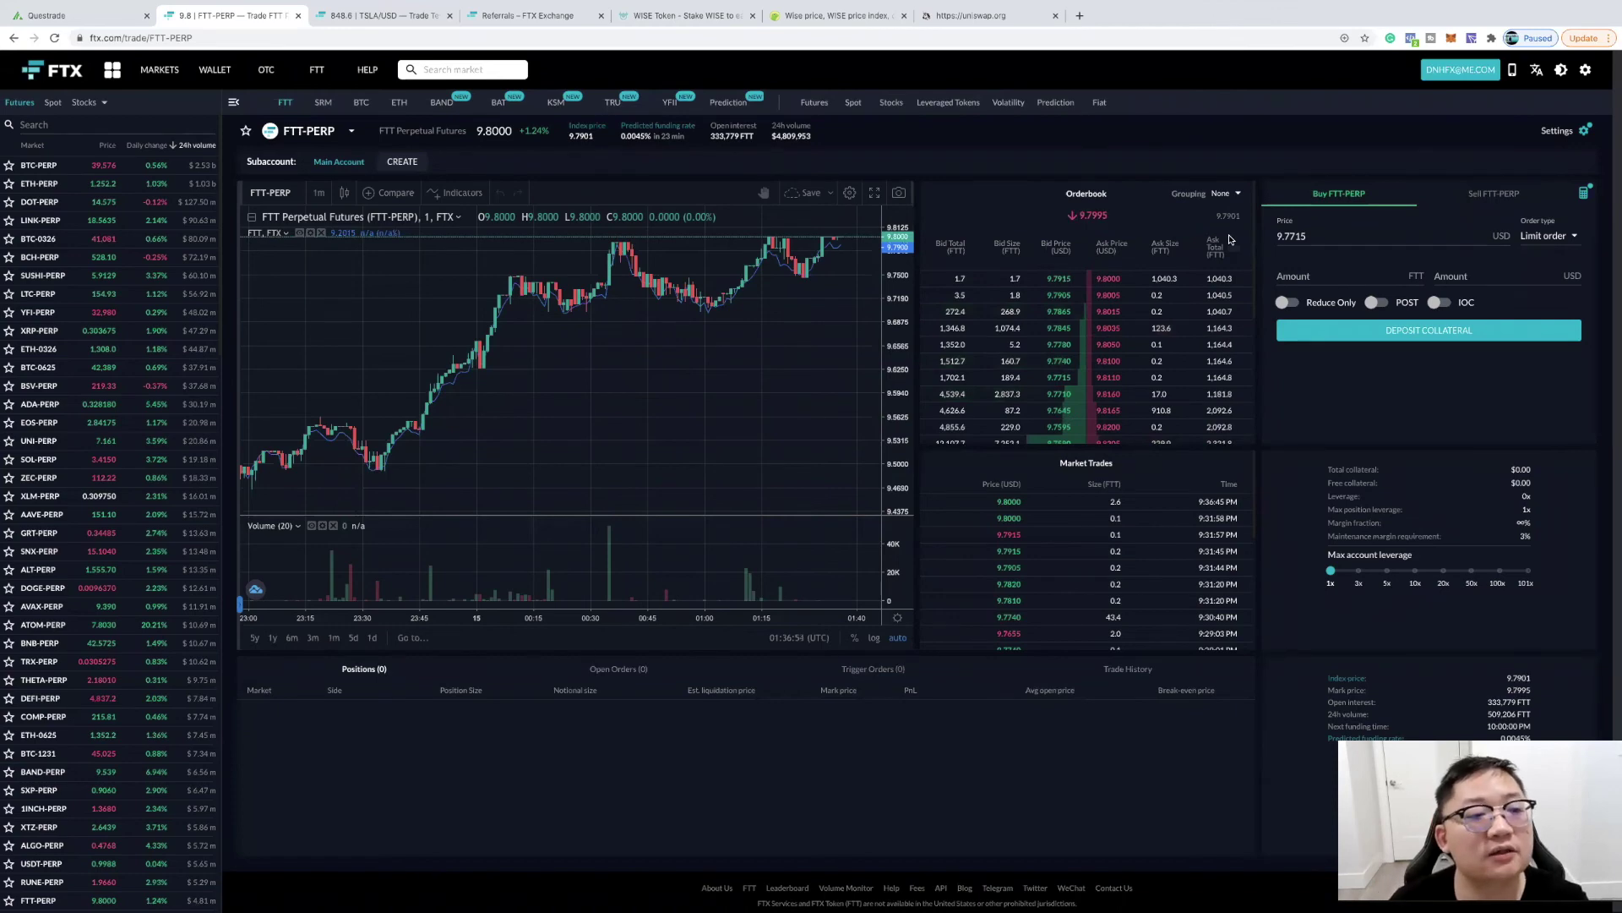
left_click(383, 16)
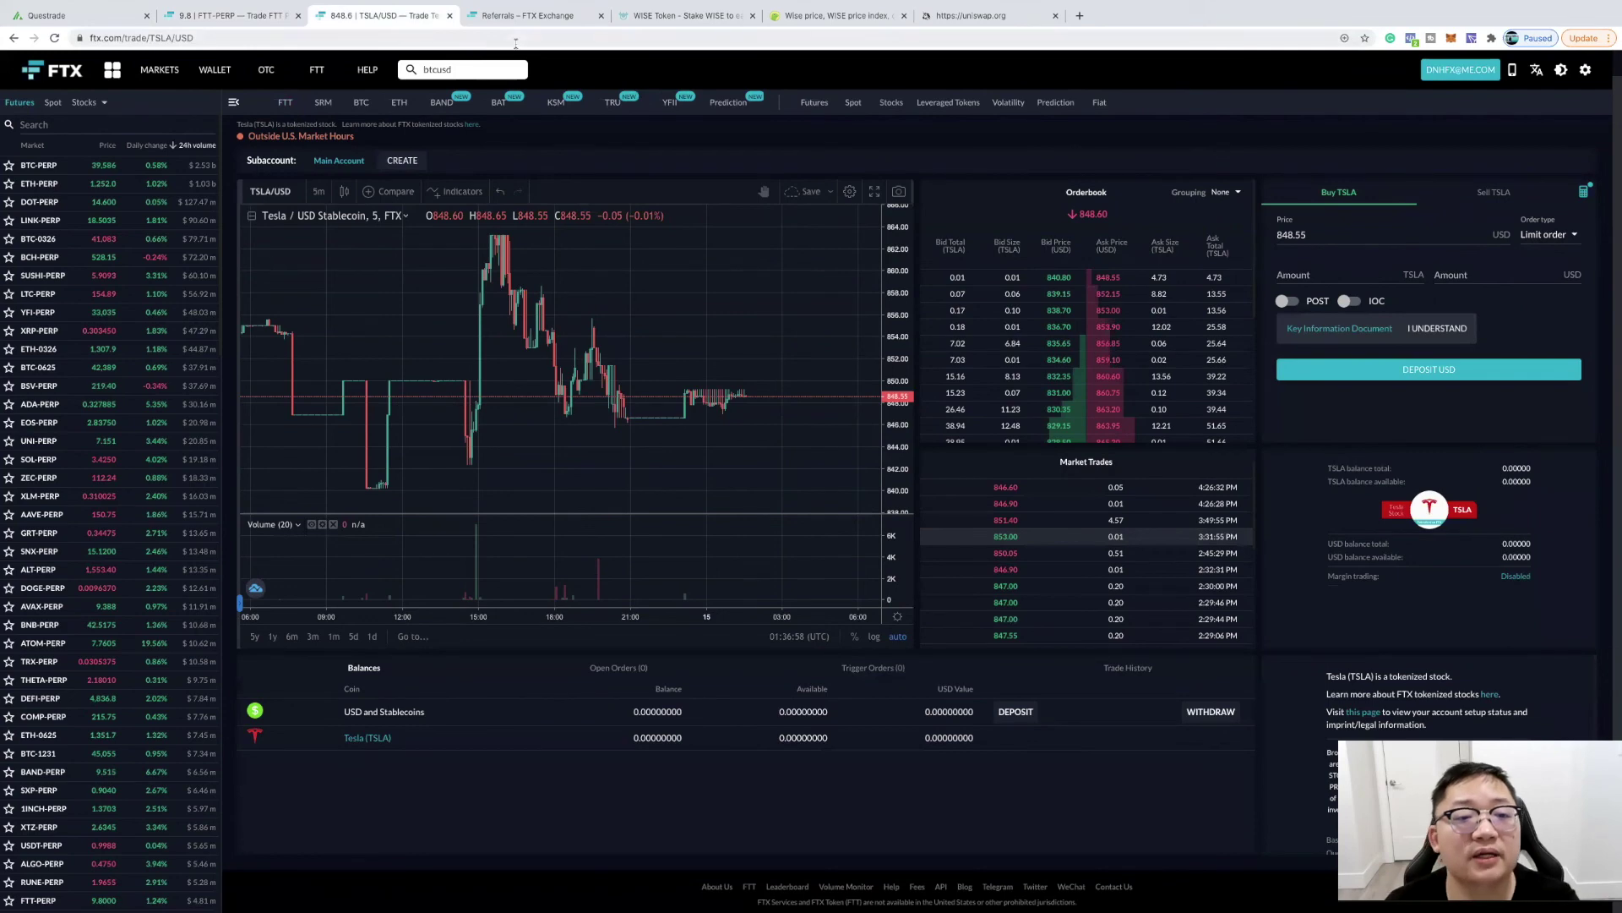
left_click(58, 73)
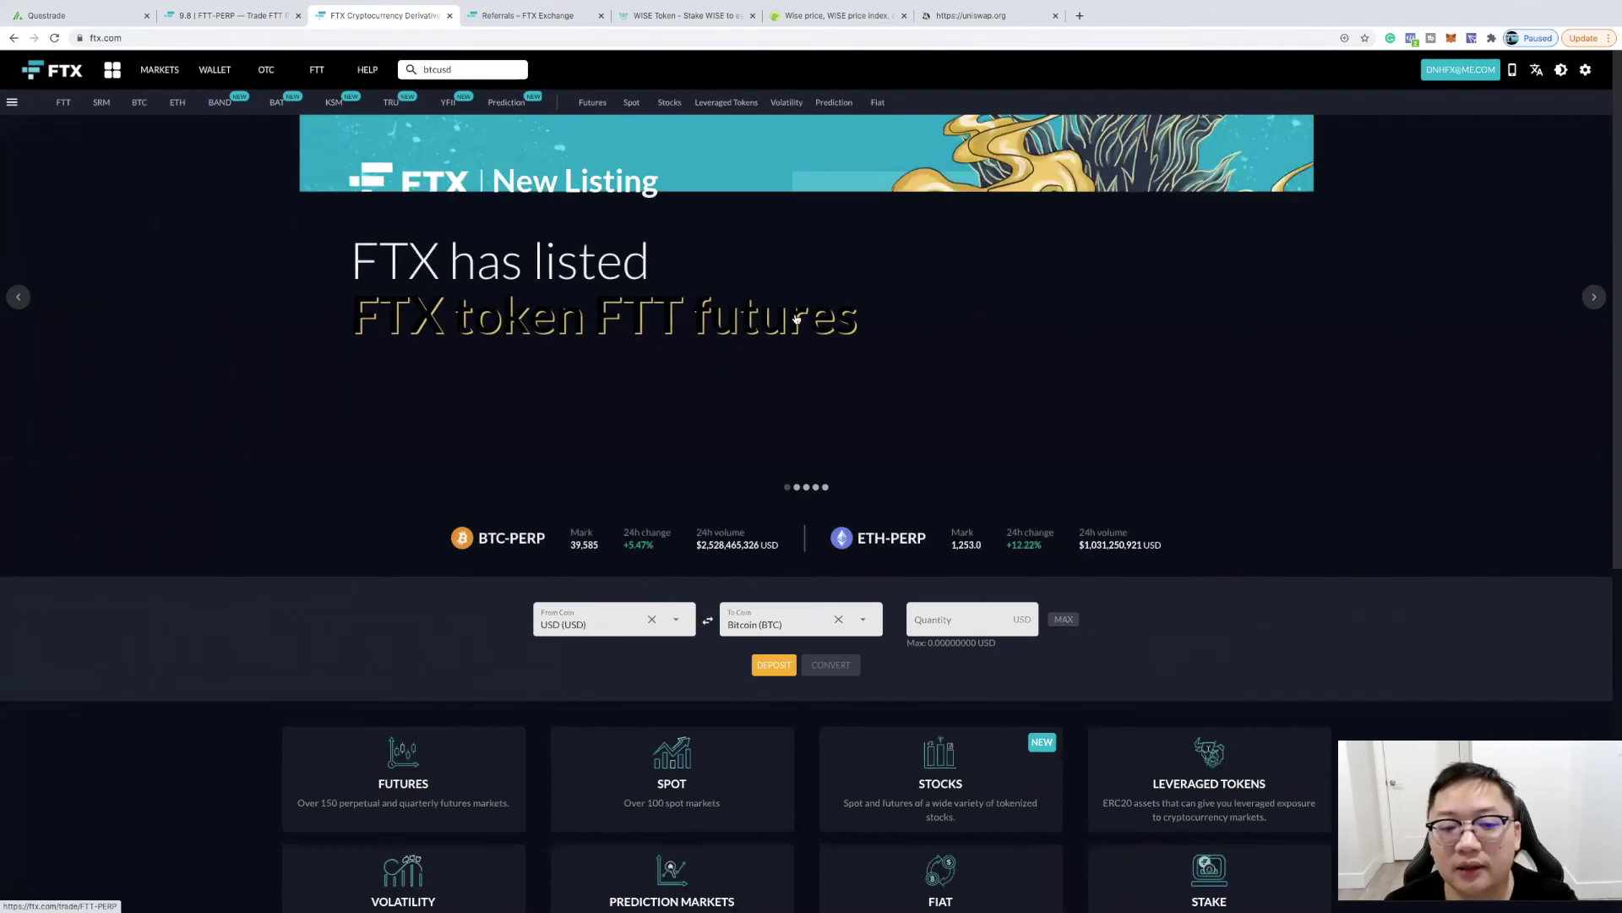
scroll(942, 389, "down", 2)
scroll(942, 389, "down", 3)
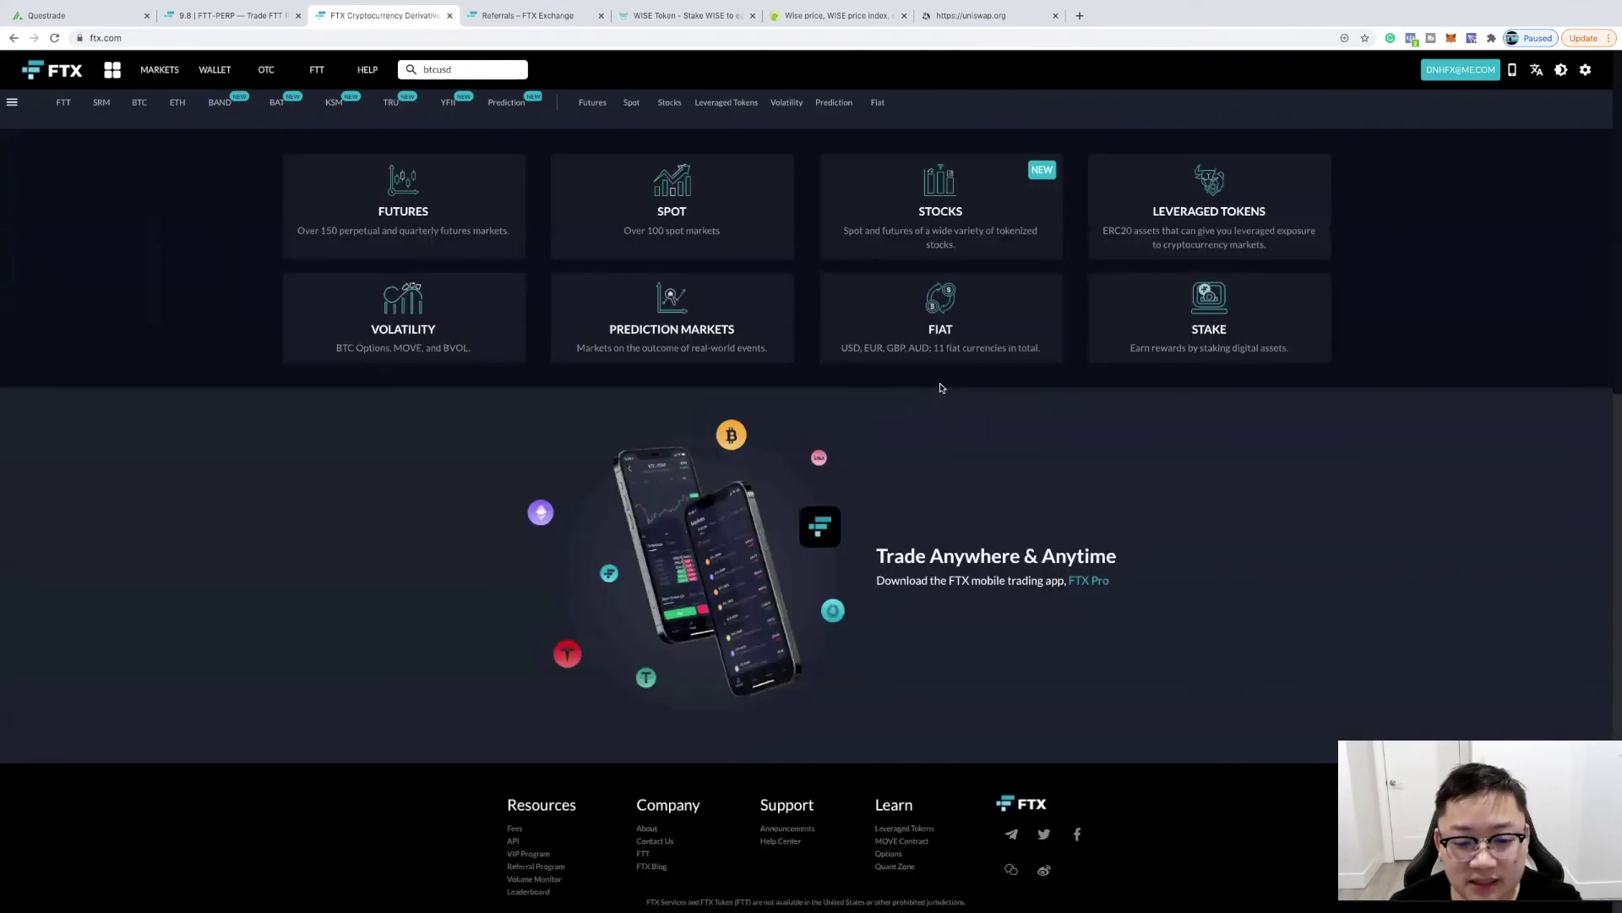
scroll(942, 389, "up", 4)
scroll(942, 388, "up", 1)
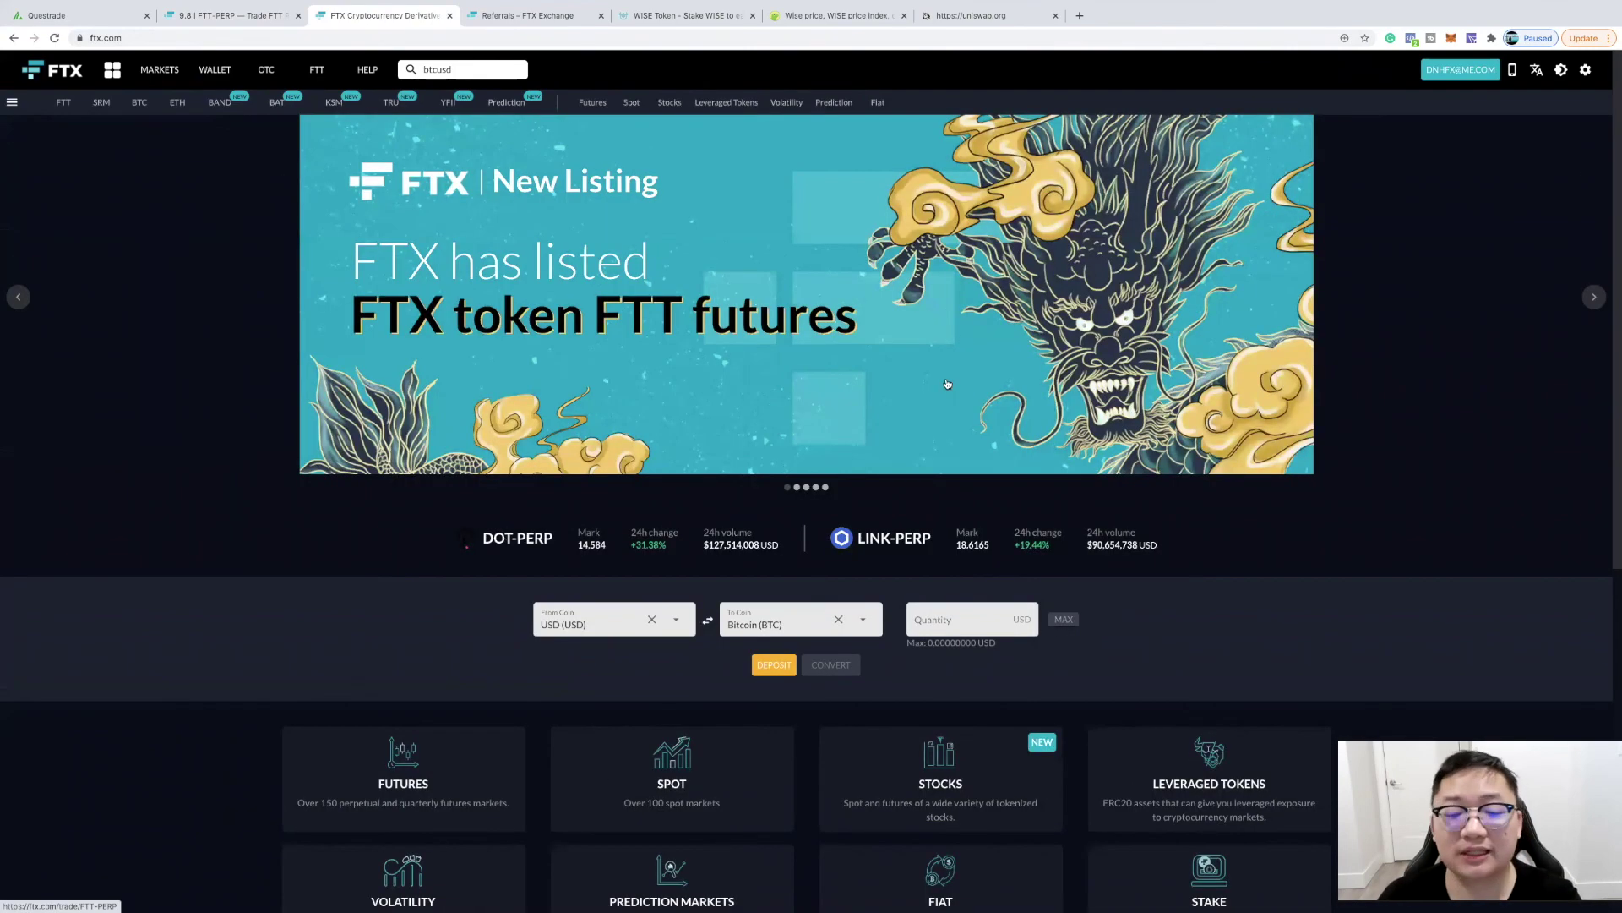